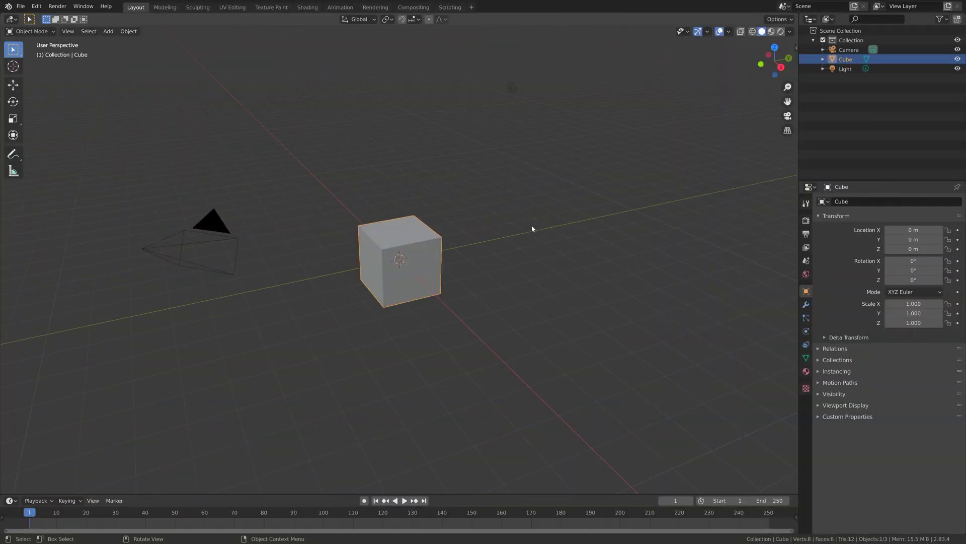
Open Blender Preferences on the Add-ons list
click(36, 6)
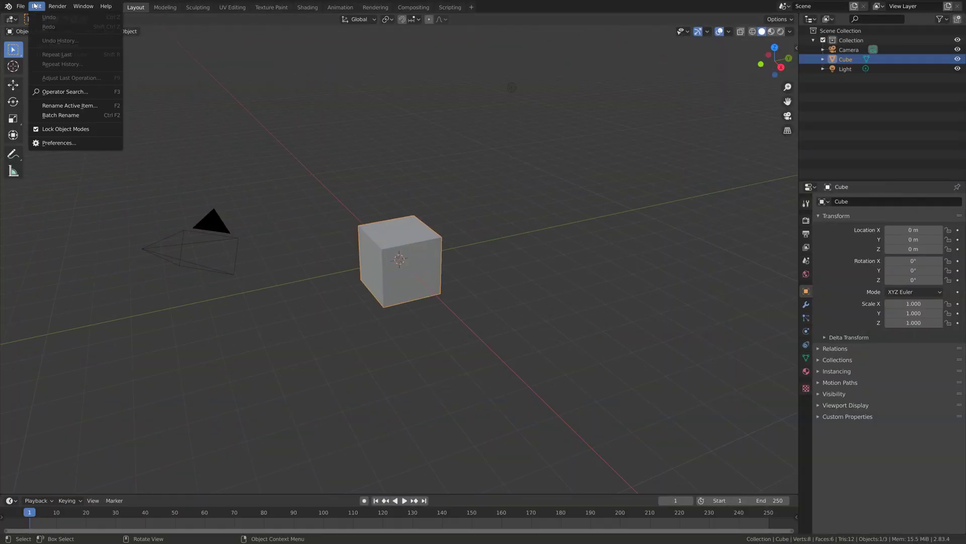
click(57, 143)
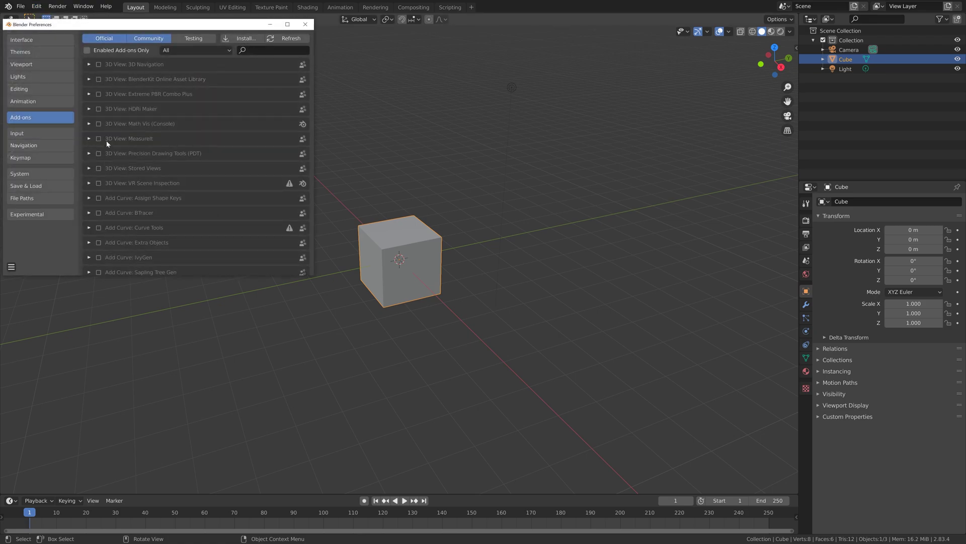
click(274, 50)
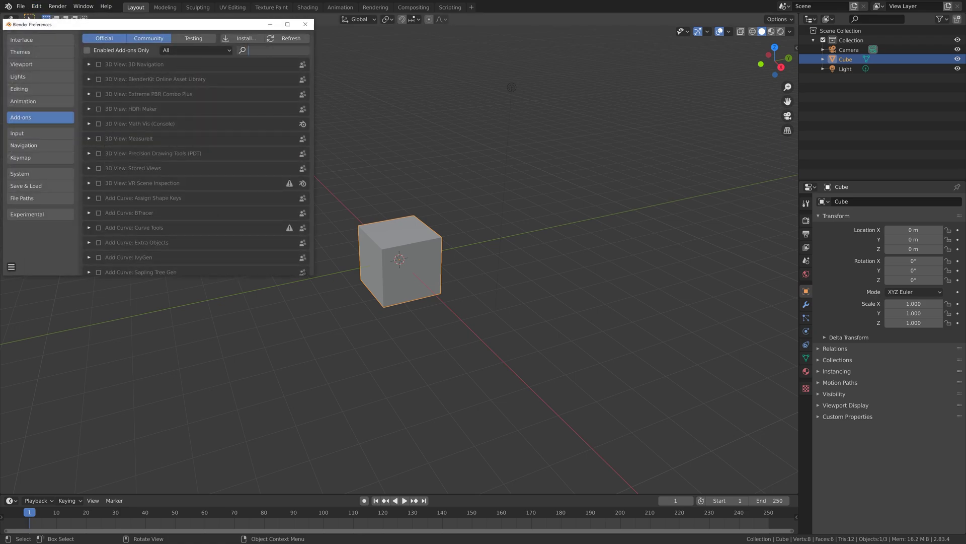
key(Escape)
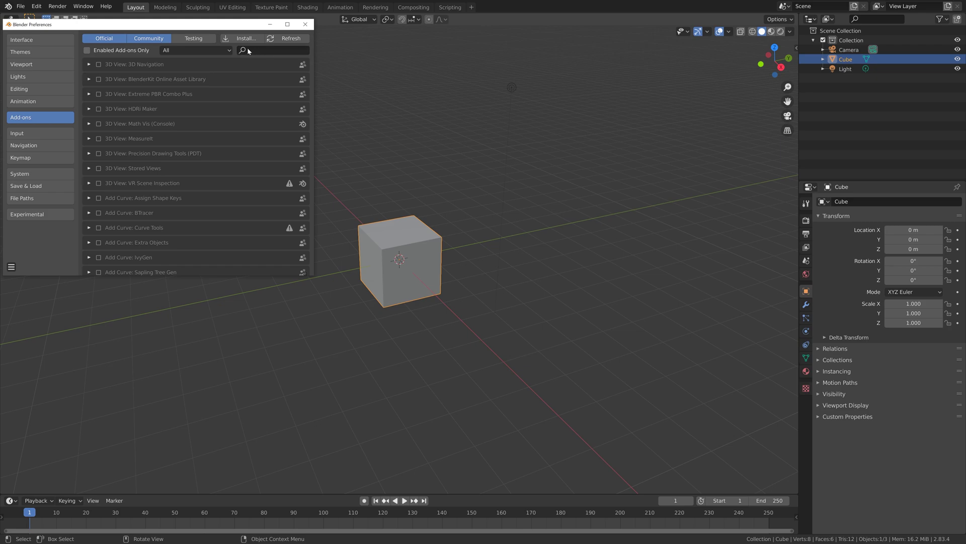
Install flip_fluids_addon-1.0.8a_stable_05-mar-2020.zip from Downloads and enable FLIP Fluids
click(241, 39)
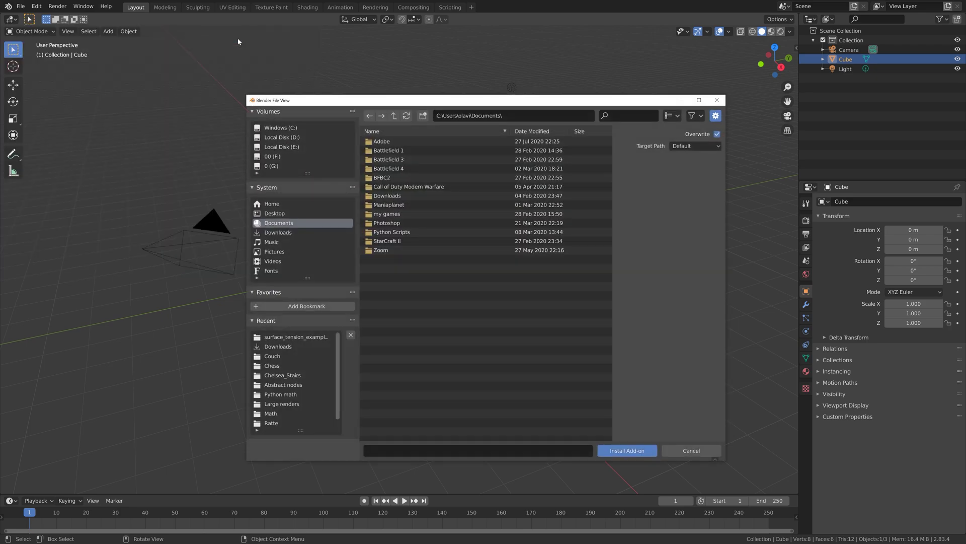
click(281, 348)
scroll(419, 333, down, 15)
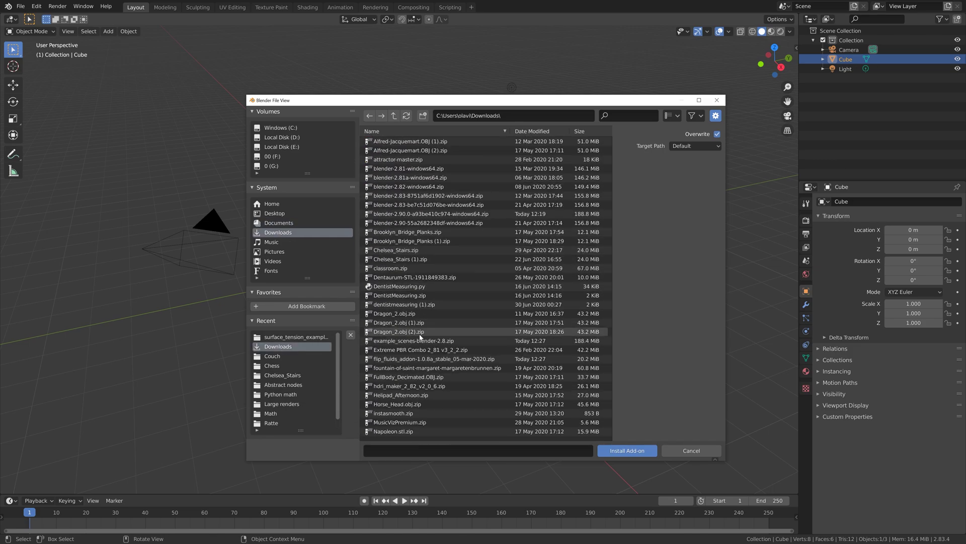
click(439, 358)
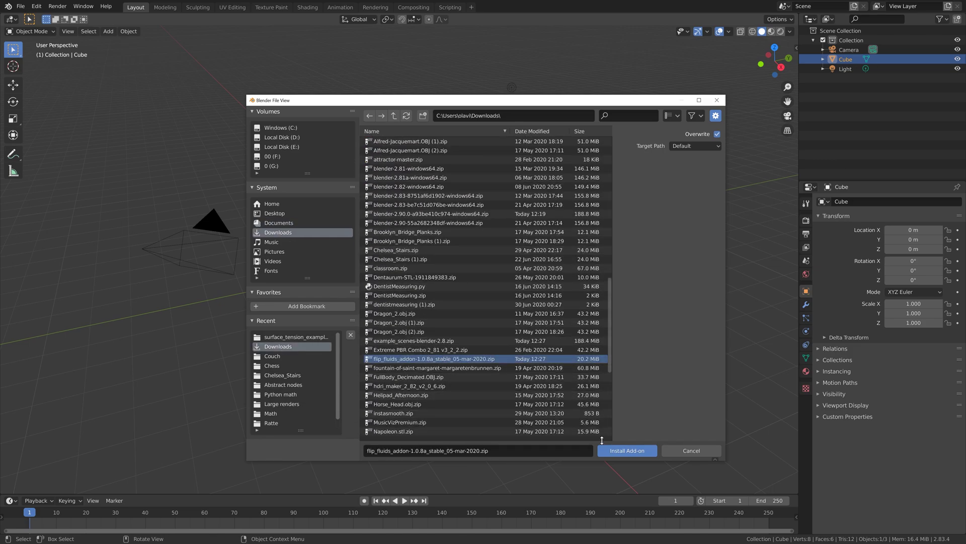
click(625, 450)
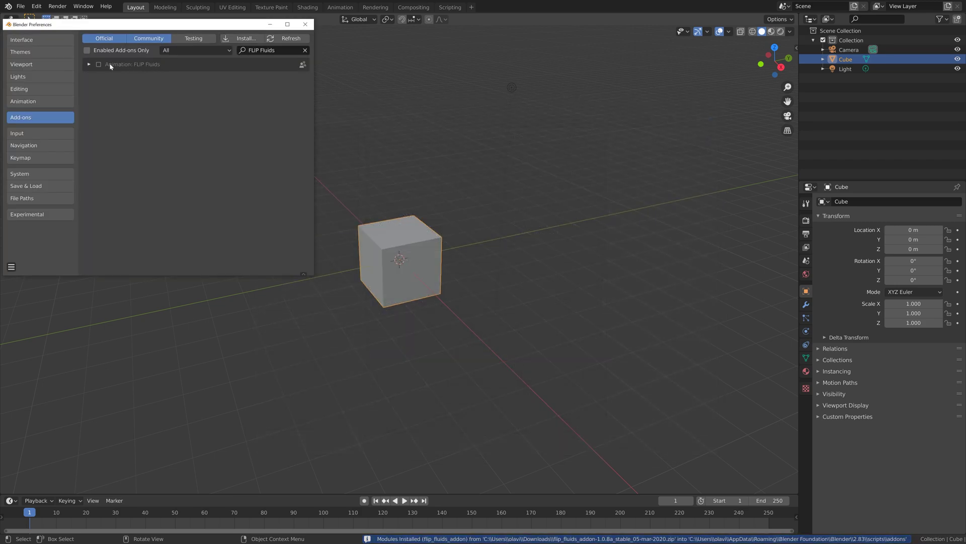
click(99, 64)
click(89, 64)
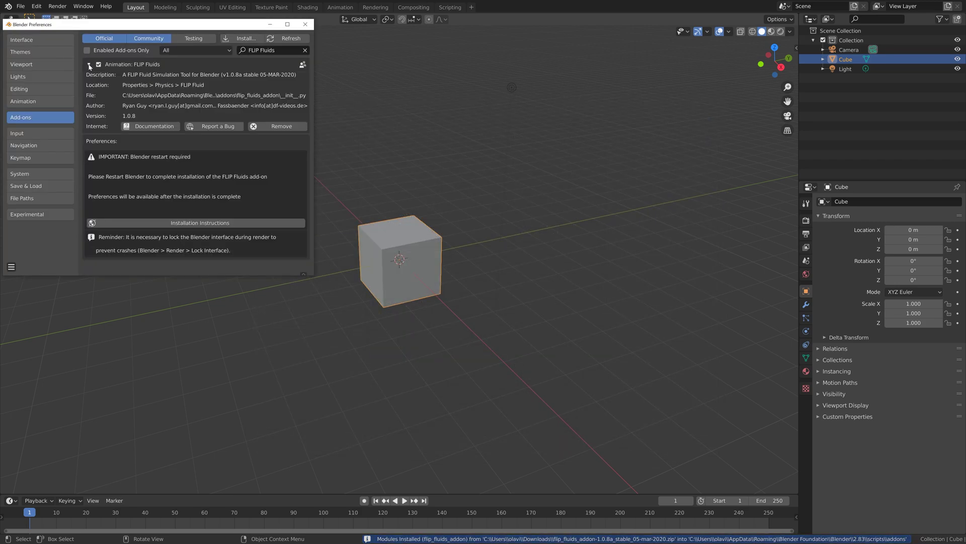
click(89, 64)
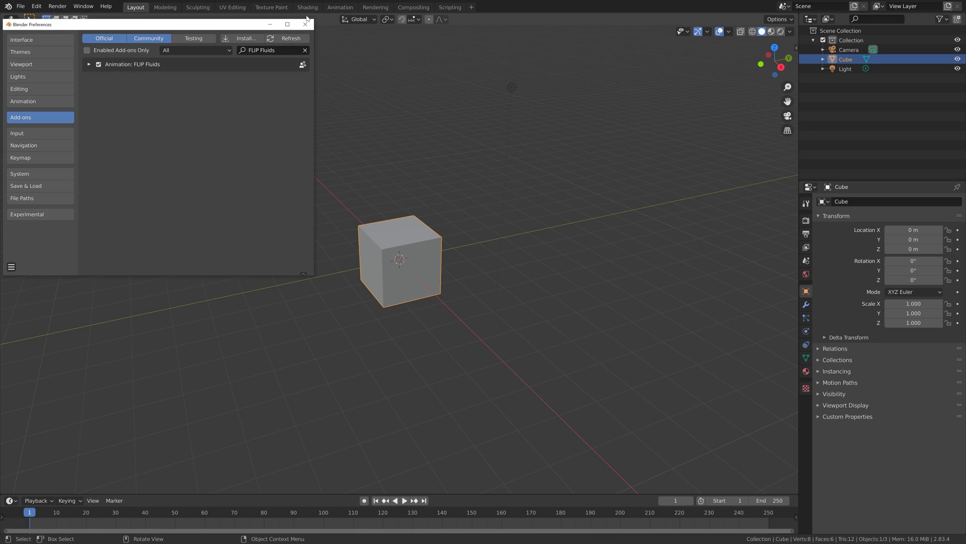
Close Preferences, check the cube's Physics tab, and leave fullscreen to restart Blender
click(305, 24)
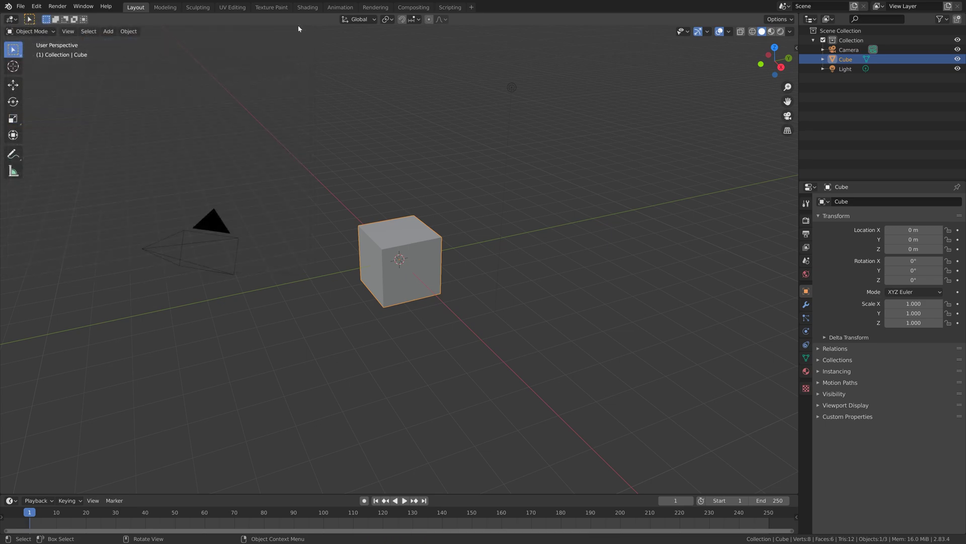
click(806, 331)
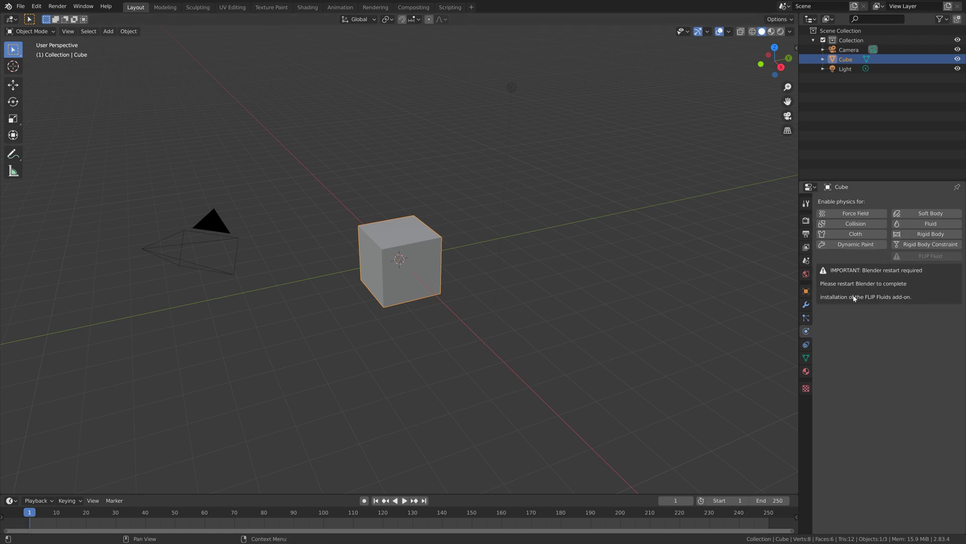
click(83, 6)
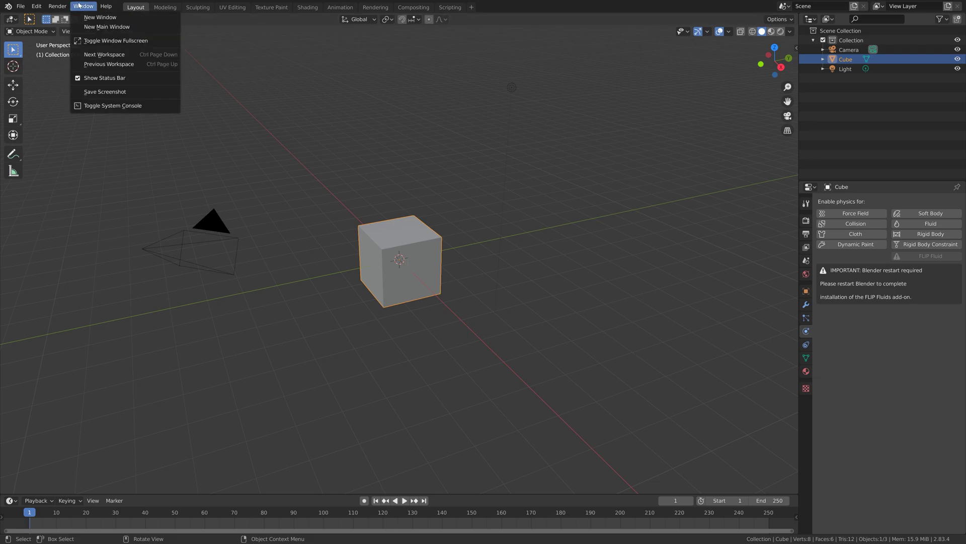
click(95, 43)
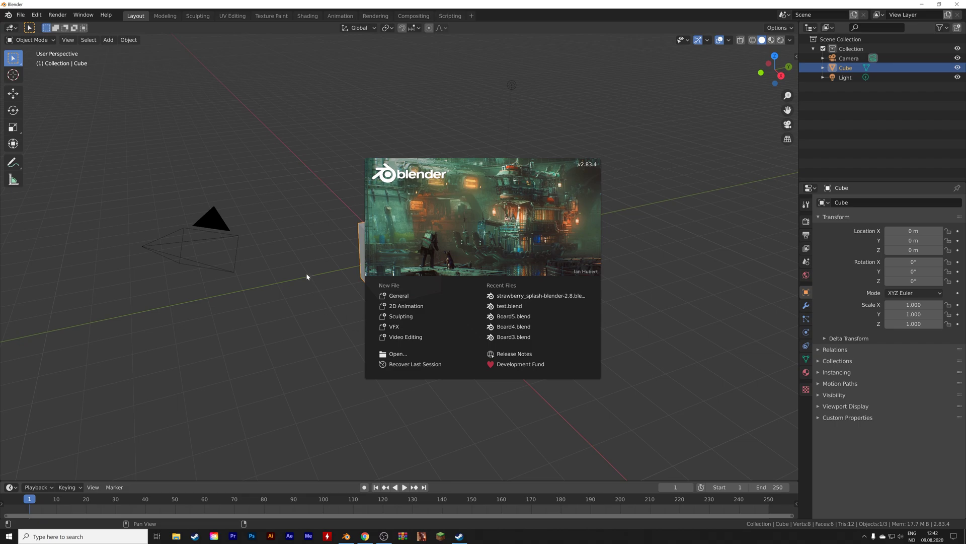
After restarting, dismiss the splash, return to fullscreen and confirm Physics offers FLIP Fluid
click(306, 272)
click(83, 14)
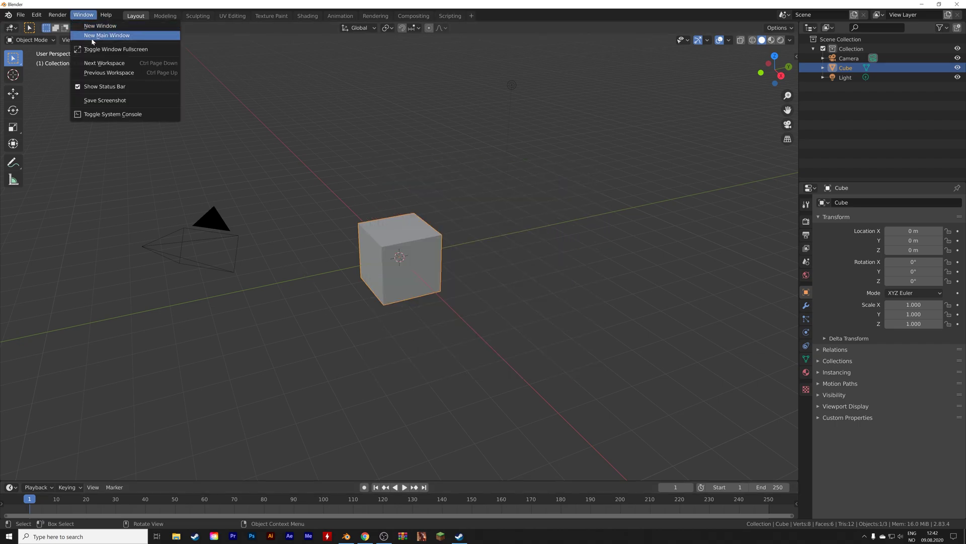
click(94, 49)
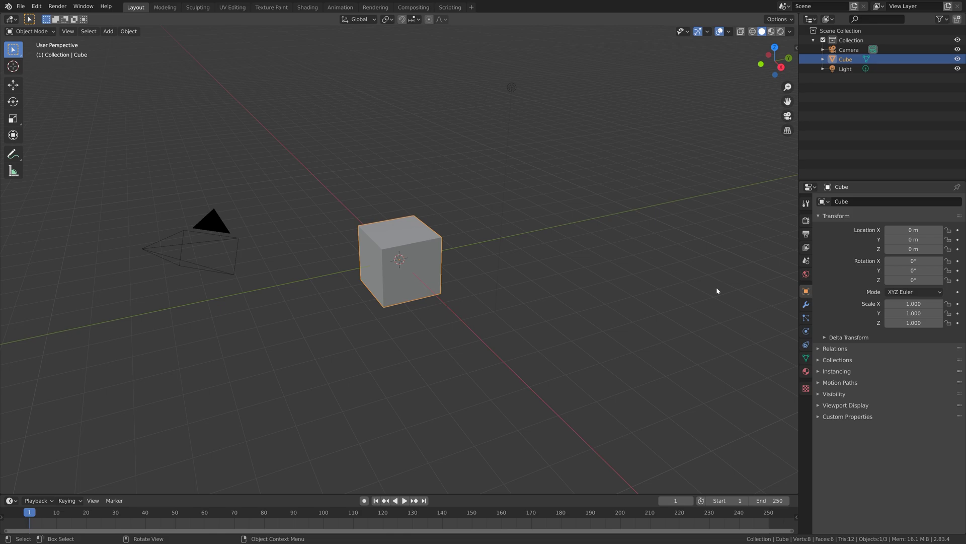
click(805, 331)
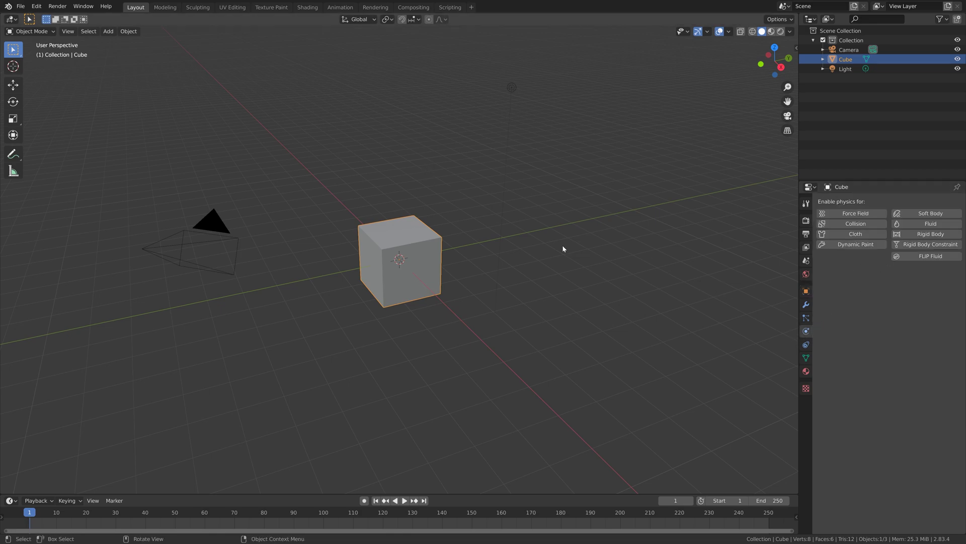
Open the daredevil_dripping_wax_effect-blender-2.8.blend example scene
click(21, 6)
click(24, 29)
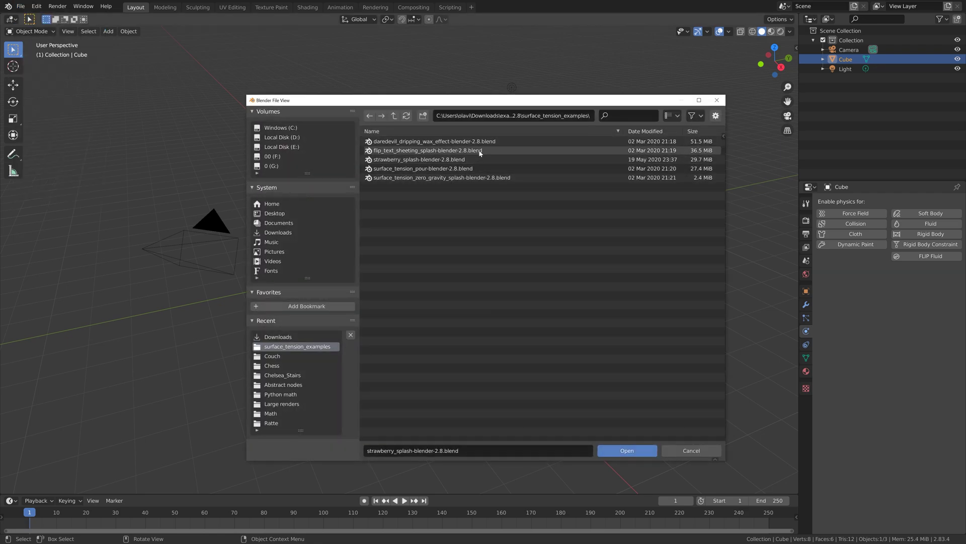
click(490, 142)
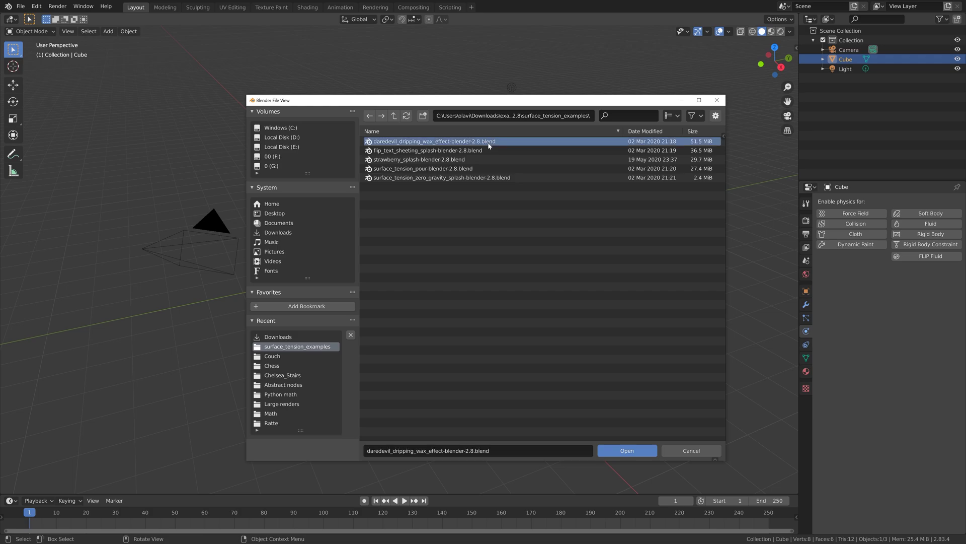
click(612, 449)
Review the Domain's FLIP Fluid Display Settings and Surface panels
mouse_move(413, 177)
middle_down()
mouse_move(426, 167)
mouse_move(425, 180)
mouse_move(403, 169)
middle_up()
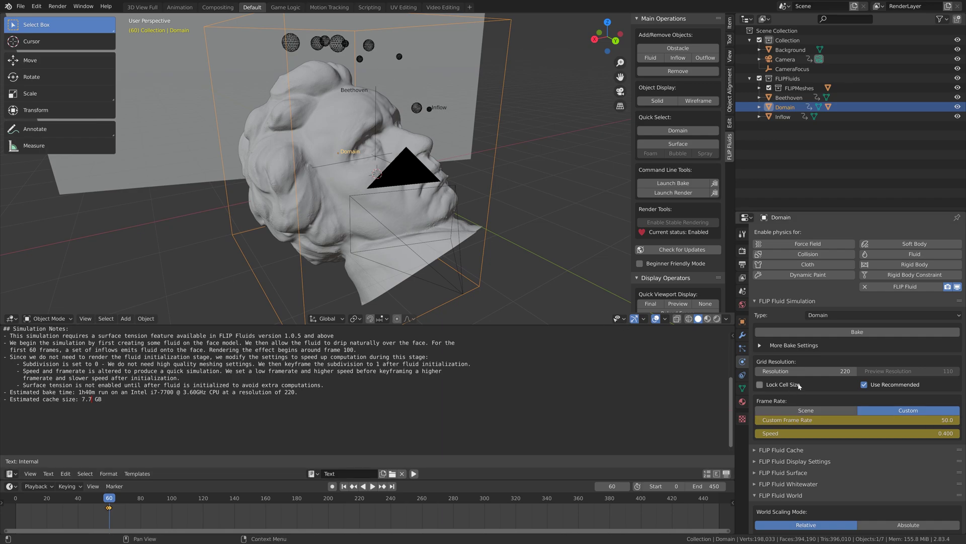
scroll(814, 390, down, 7)
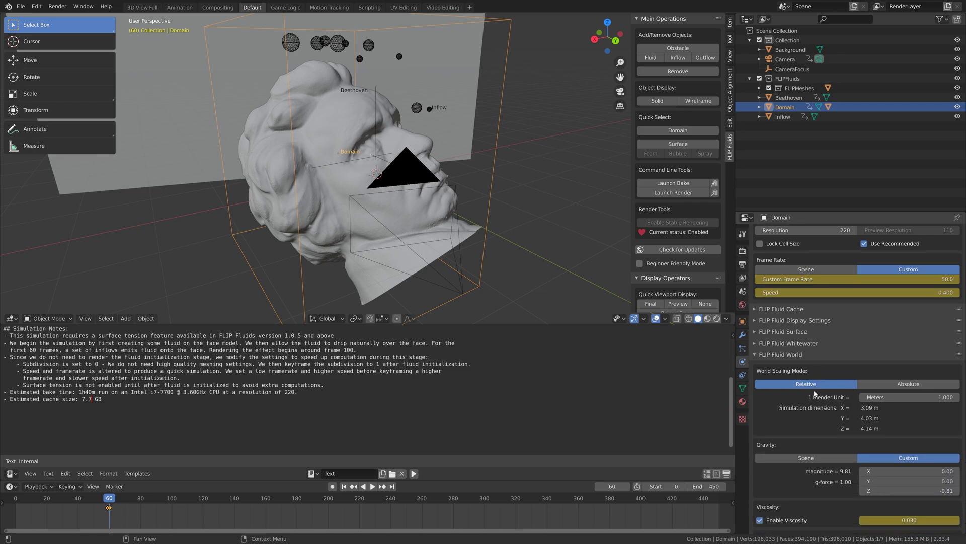
scroll(816, 409, down, 2)
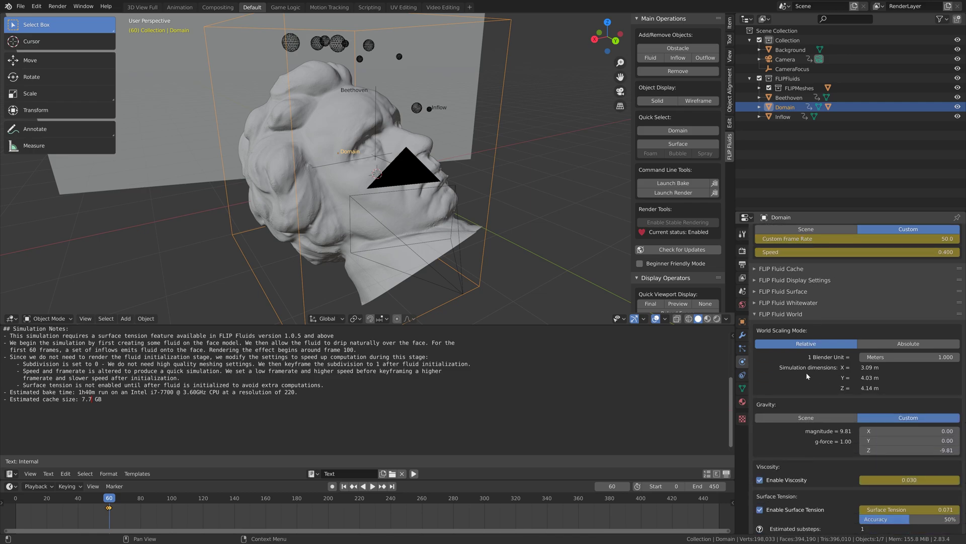
scroll(811, 313, down, 3)
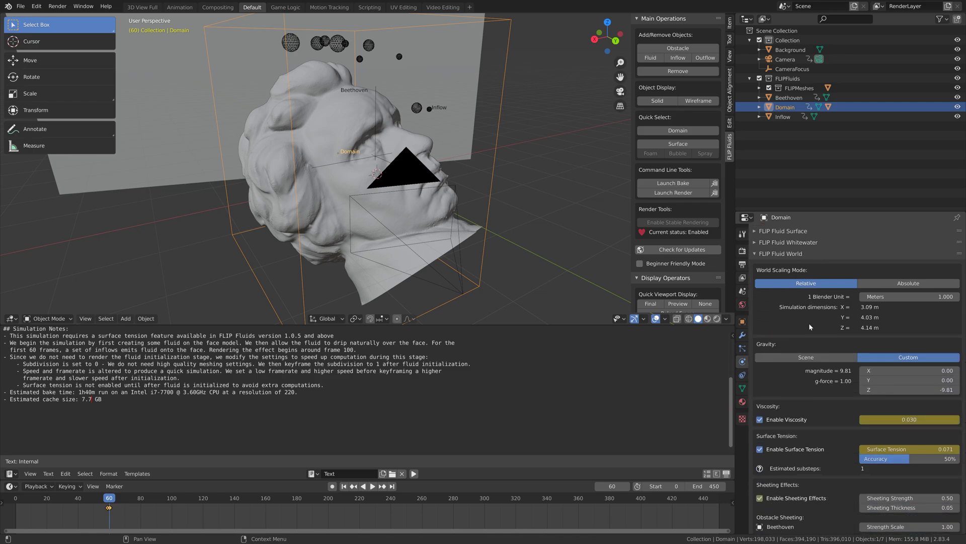
scroll(835, 508, up, 6)
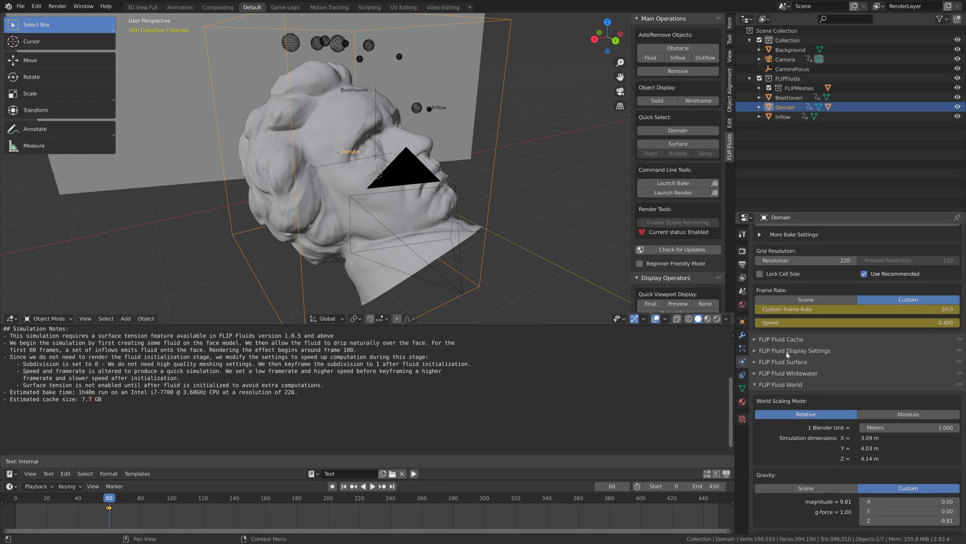
click(787, 352)
click(783, 351)
click(781, 361)
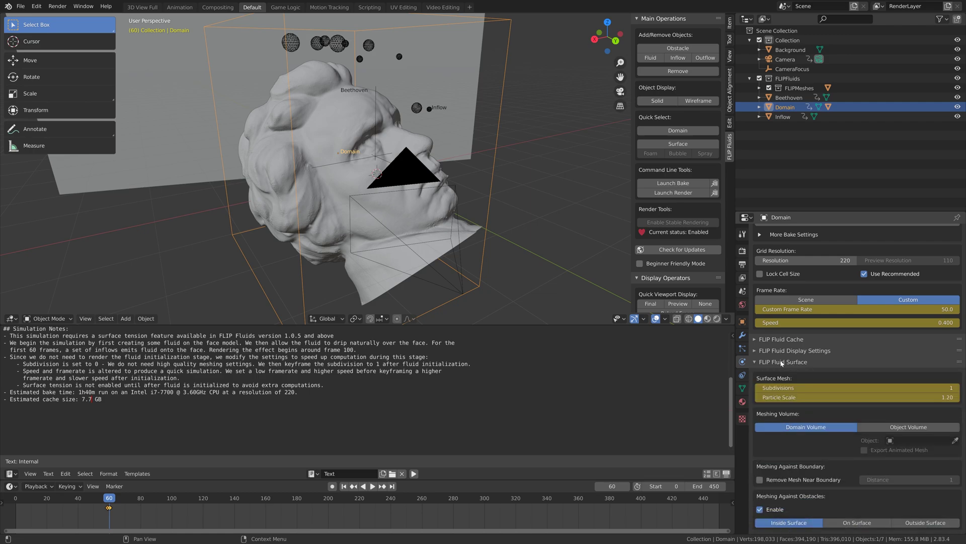
click(782, 362)
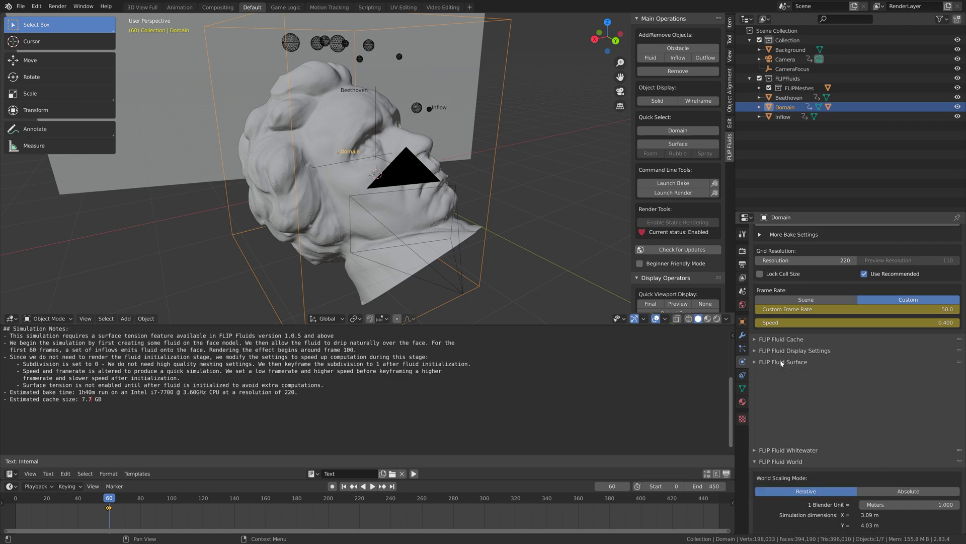
Check the Whitewater settings, collapse them, and select the Inflow spheres
click(782, 372)
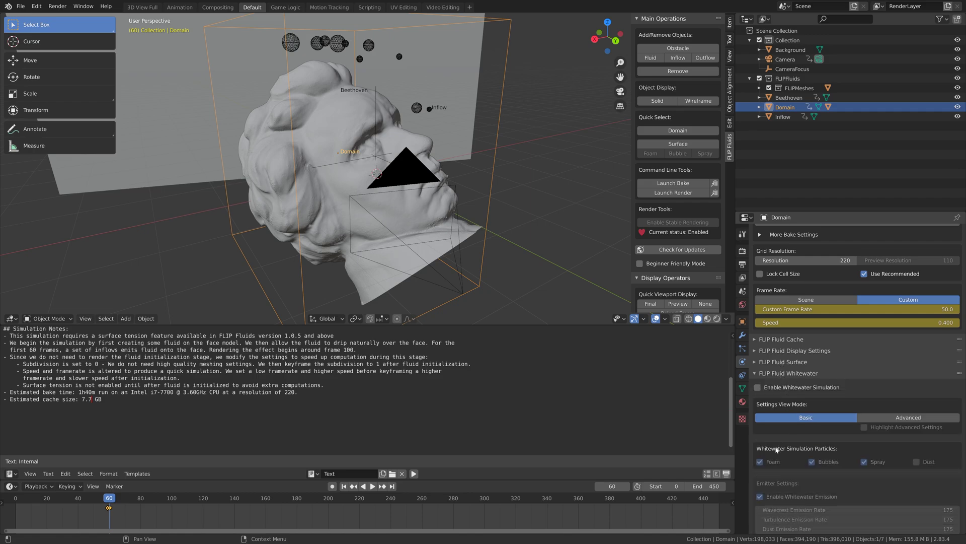
scroll(773, 419, down, 2)
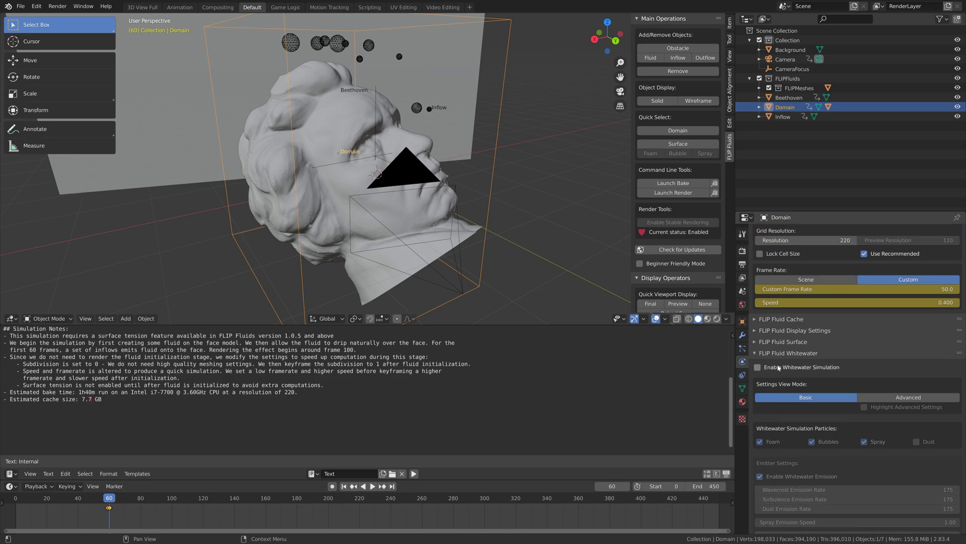
click(788, 352)
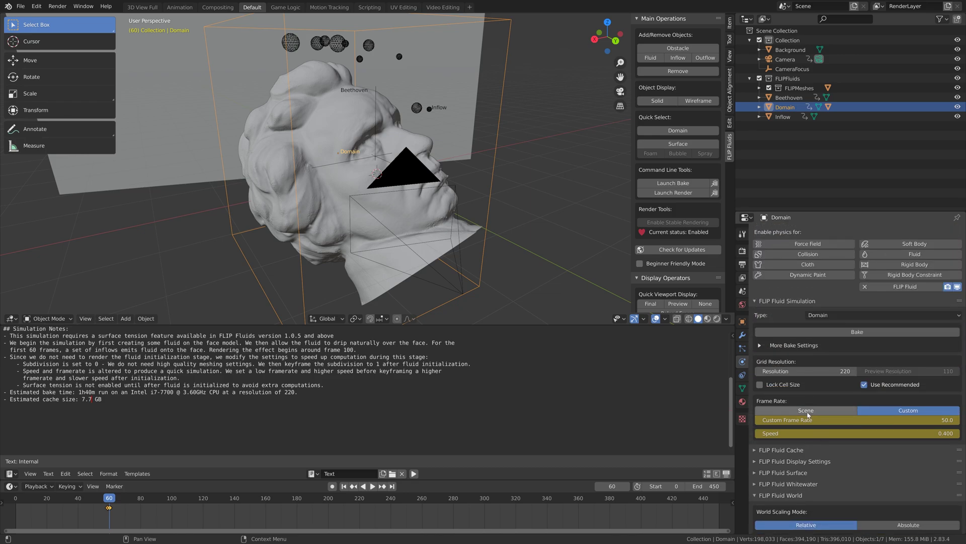
click(429, 110)
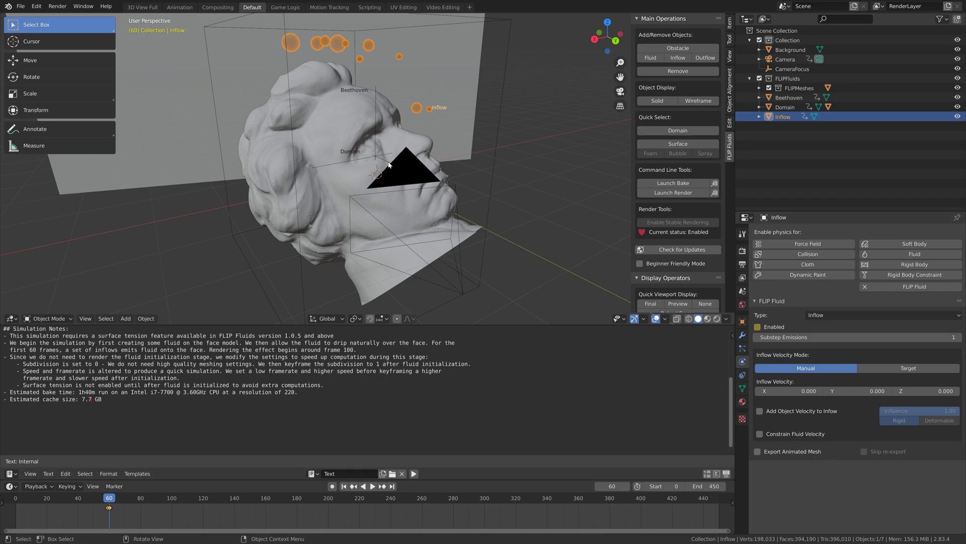
Inspect CameraFocus and the Beethoven Obstacle, then select the Domain to view its simulation settings
middle_drag(389, 165, 423, 154)
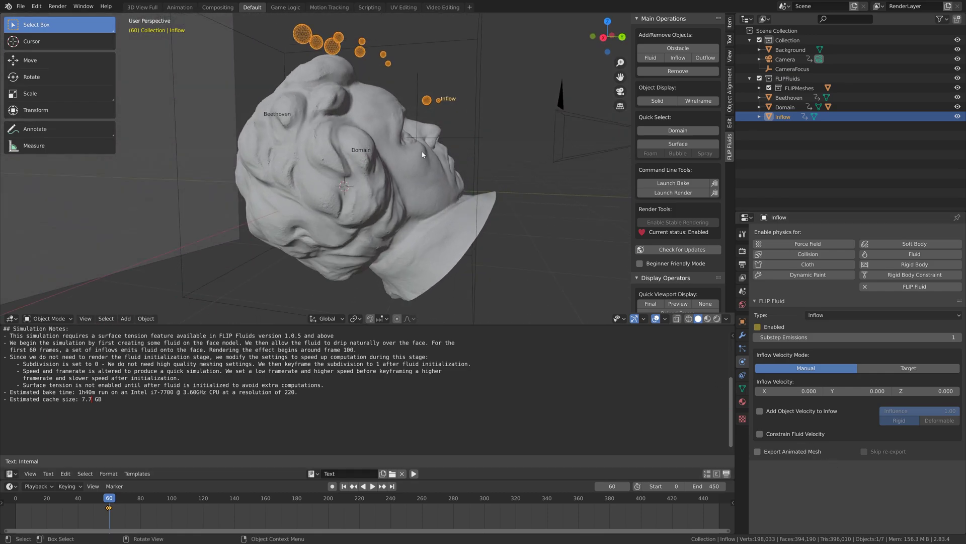
click(463, 138)
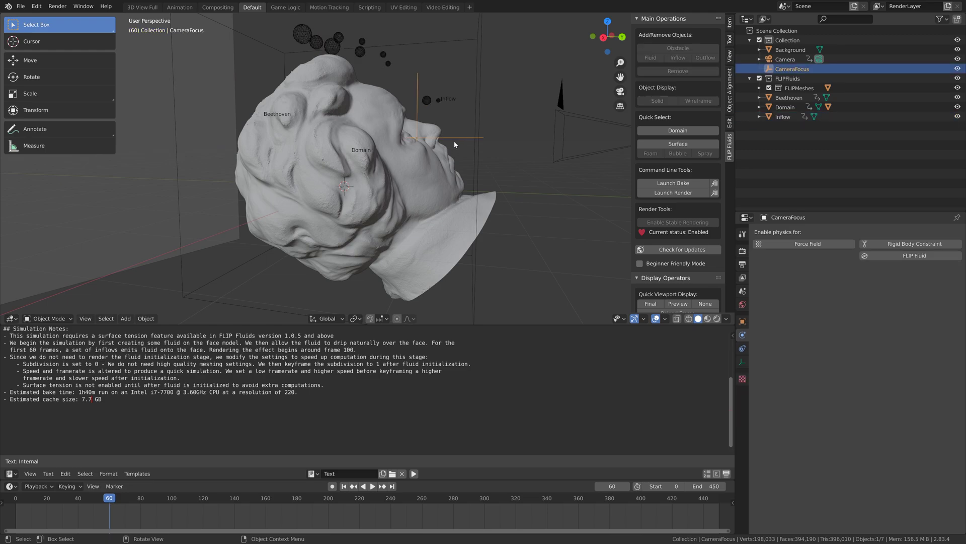
click(354, 120)
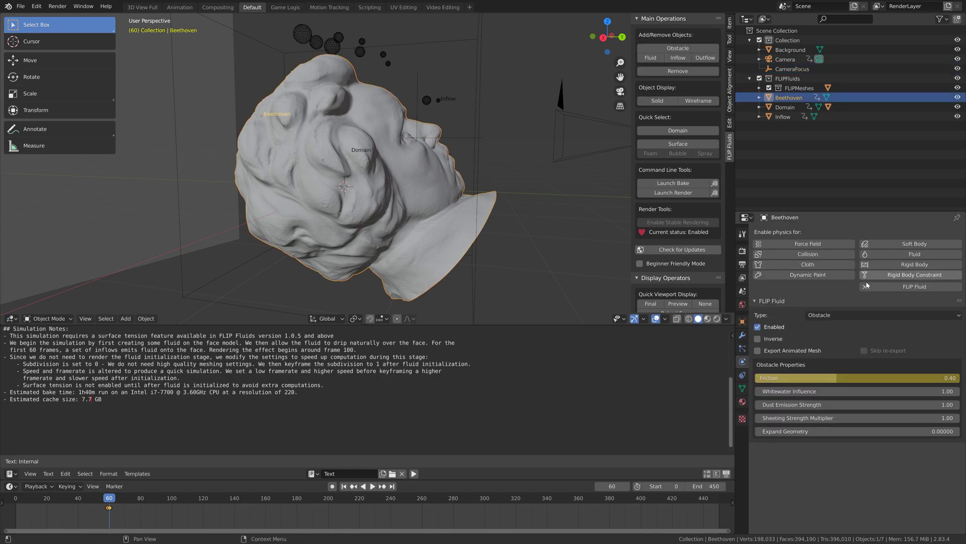
click(845, 314)
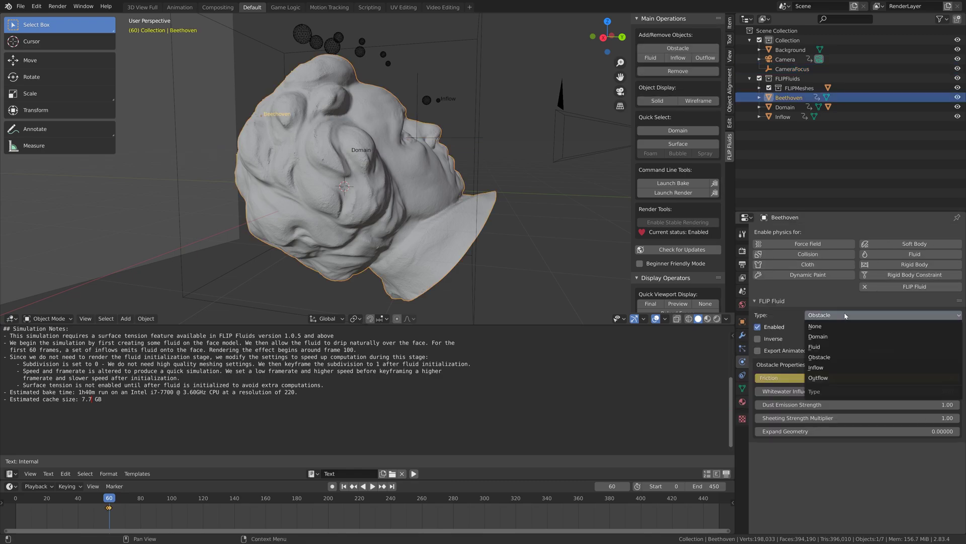
click(845, 315)
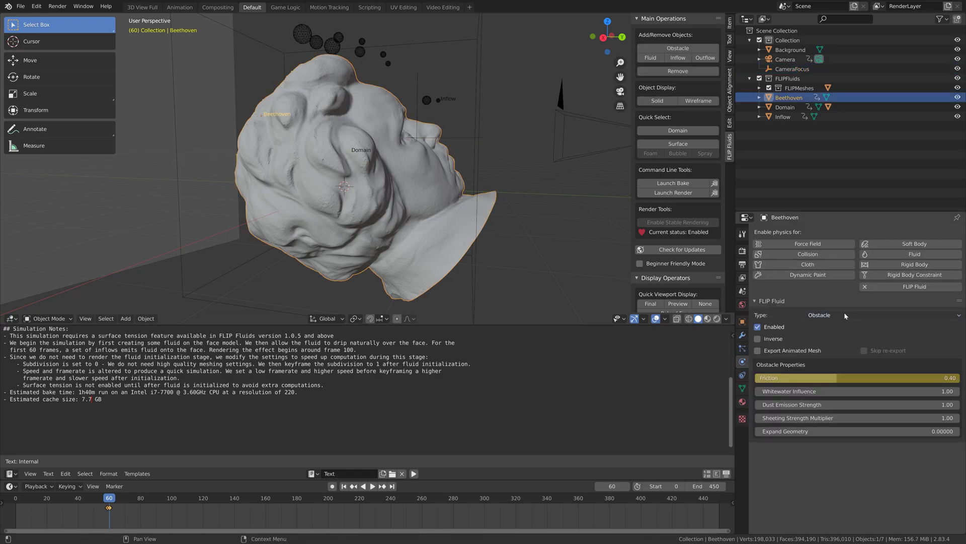
click(477, 148)
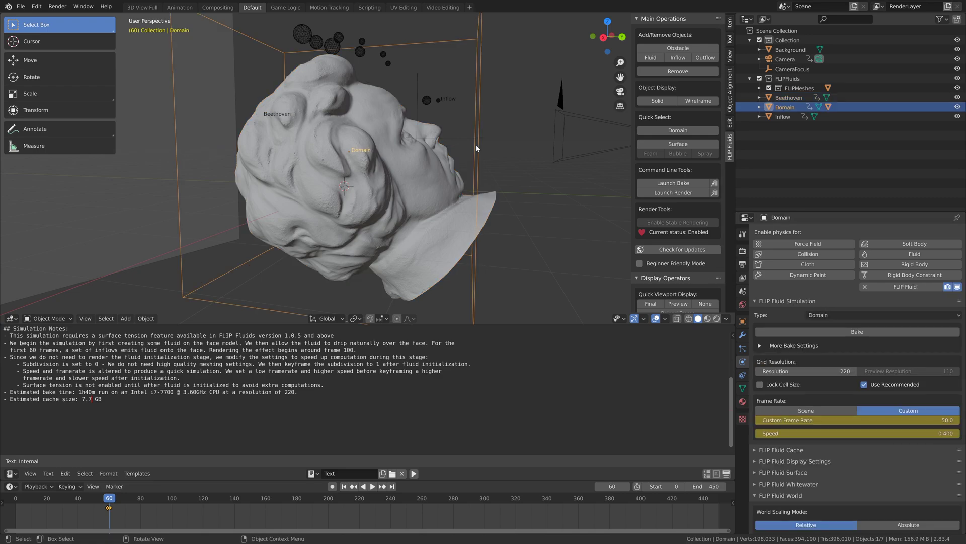
Bake the Beethoven simulation and play it from frame 55 to watch the drips
click(832, 332)
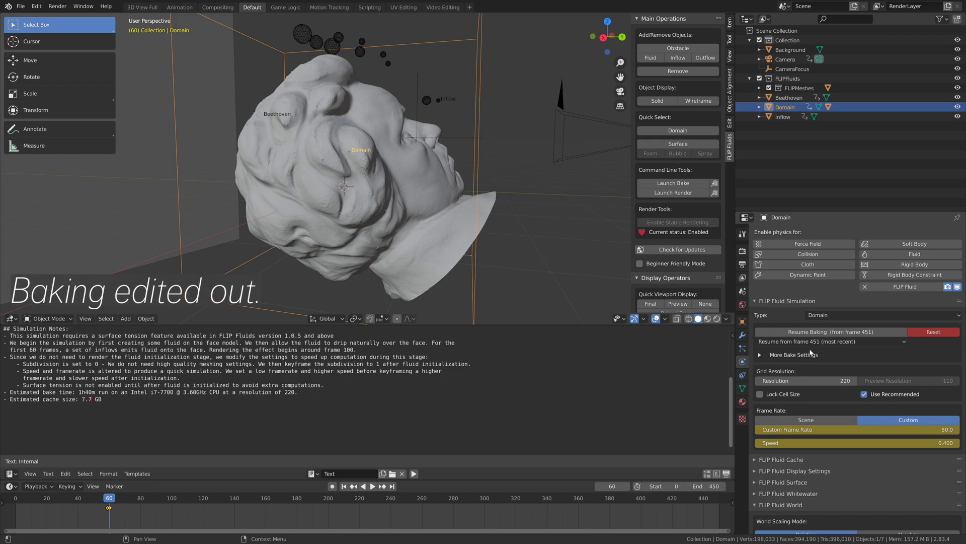
click(89, 496)
key(space)
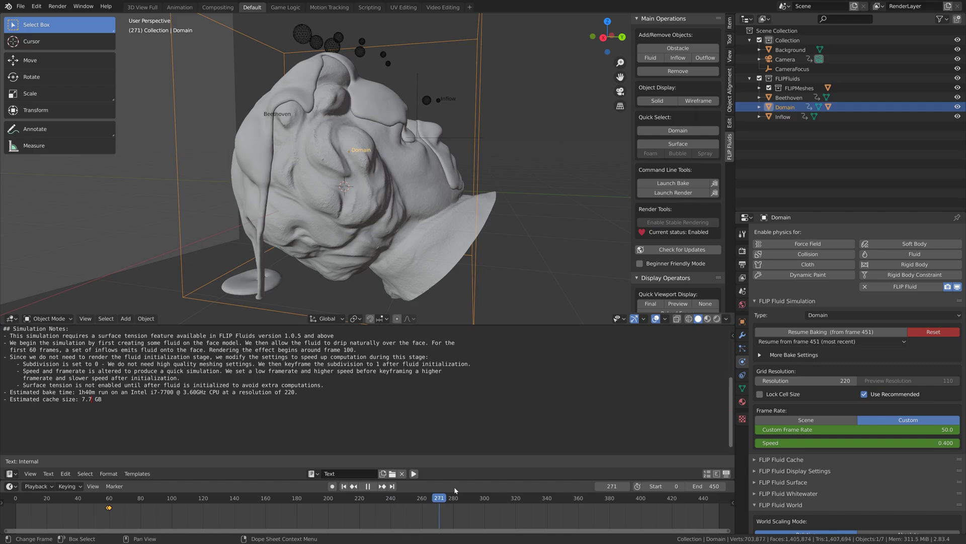
key(space)
middle_drag(492, 153, 412, 161)
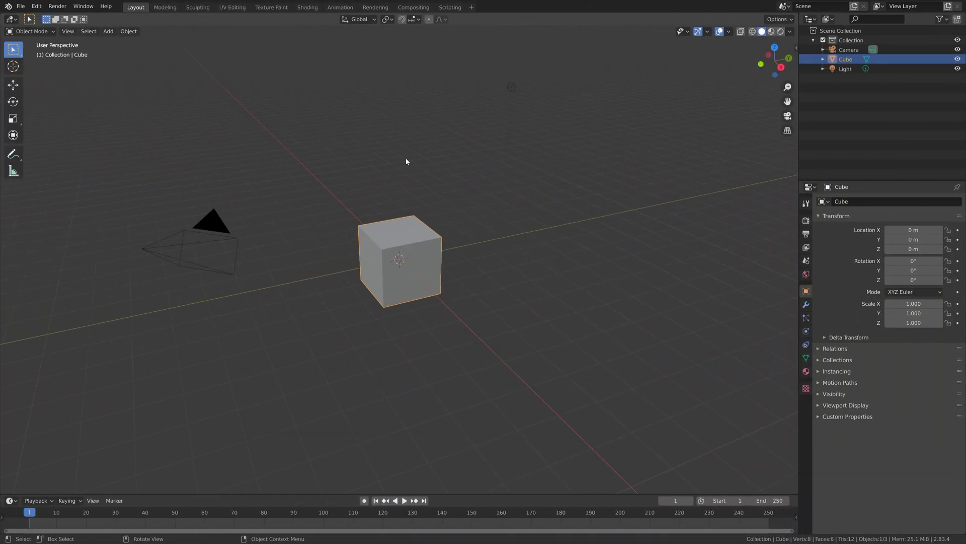
Open flip_text_sheeting_splash-blender-2.8.blend and remove the text notes area
click(21, 6)
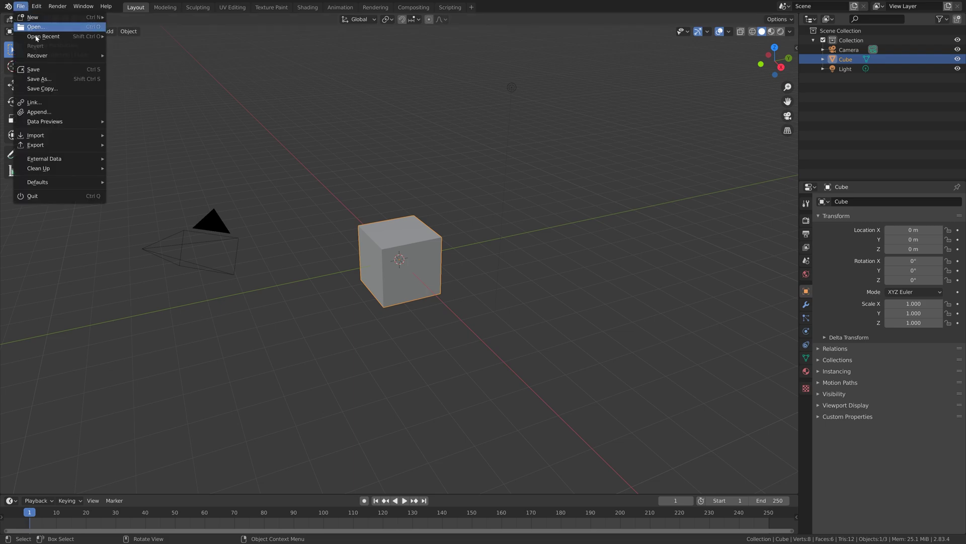
click(35, 27)
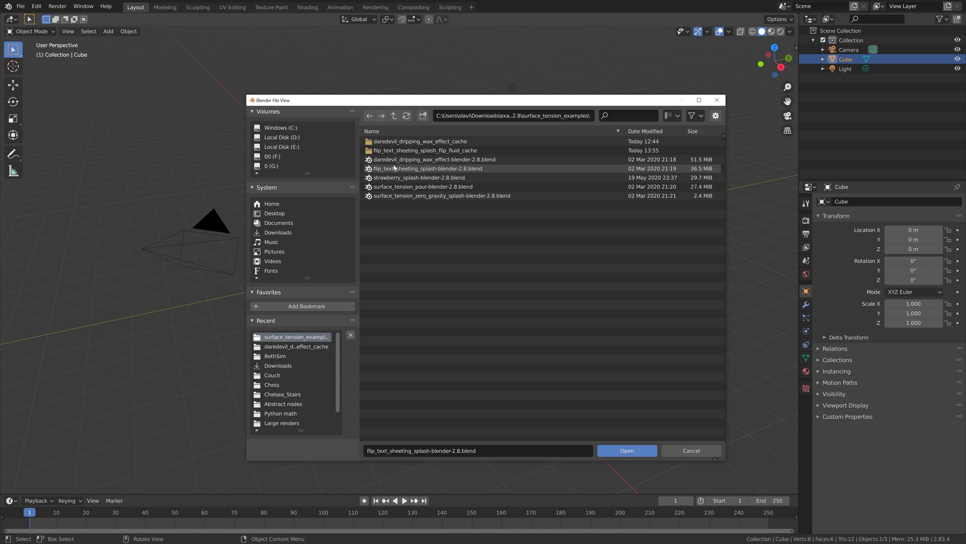
click(428, 169)
click(627, 450)
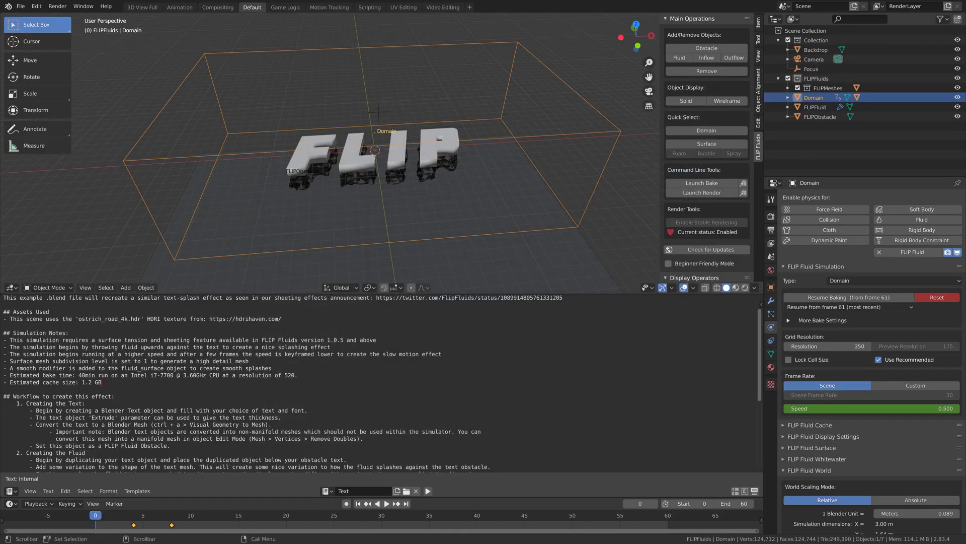
drag(763, 293, 757, 330)
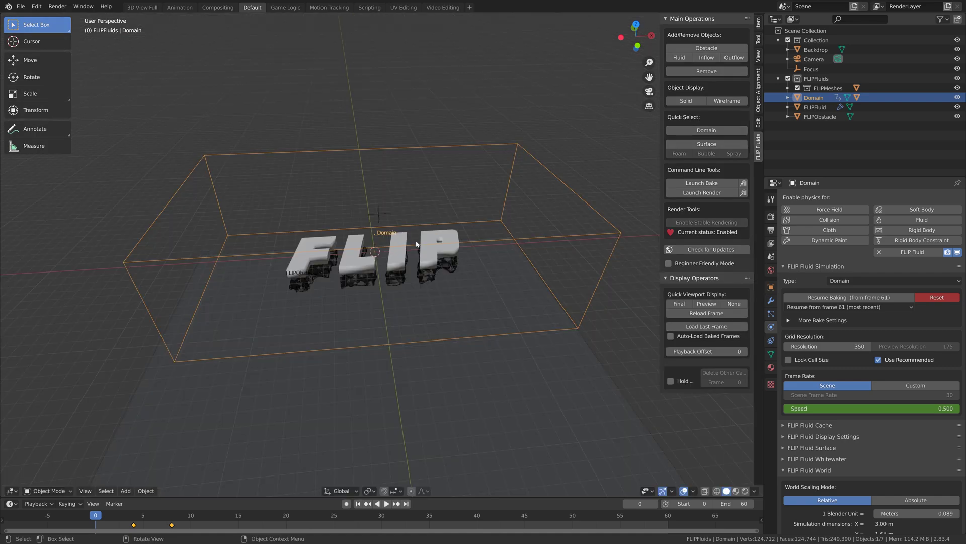
Inspect the FLIPFluid mesh and Focus empty, then select the Domain
mouse_move(396, 261)
middle_down()
mouse_move(406, 280)
mouse_move(414, 242)
mouse_move(392, 247)
middle_up()
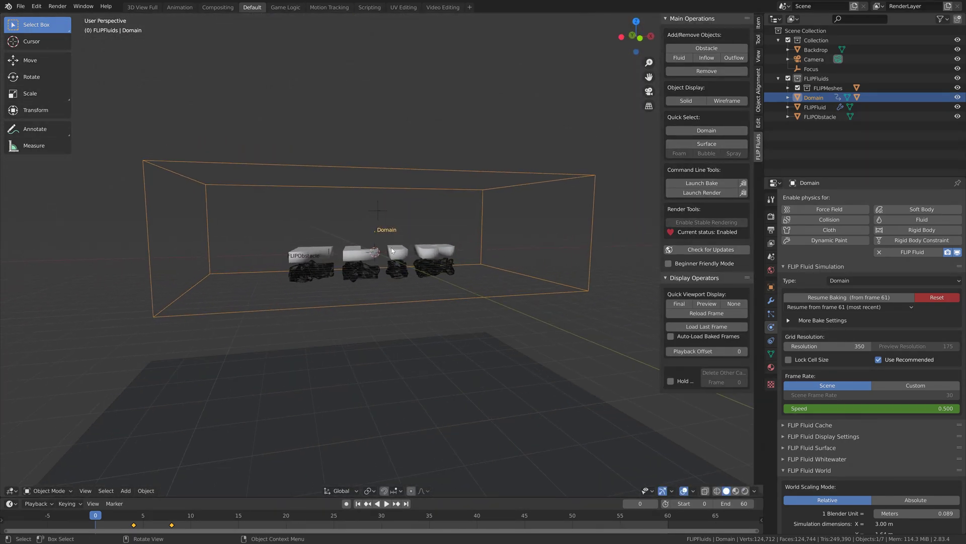
click(365, 270)
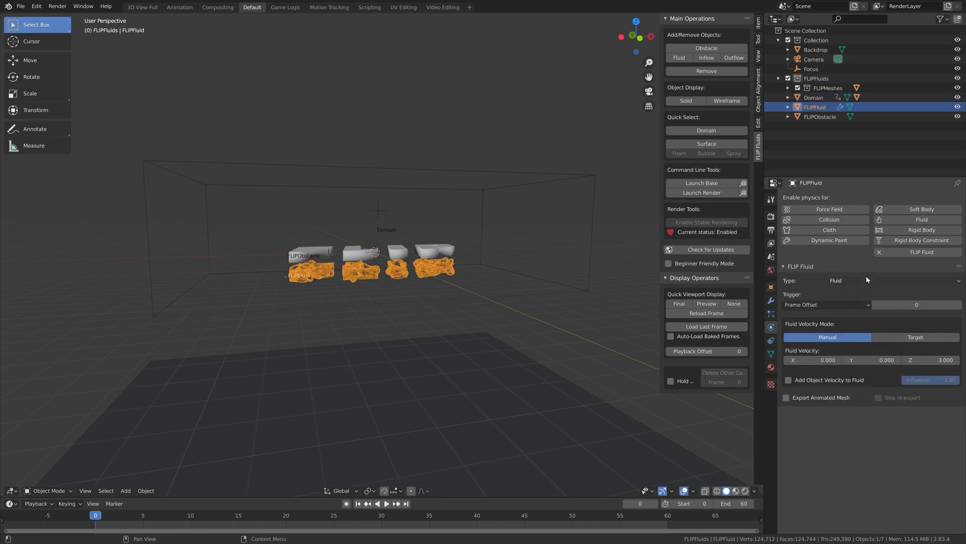
click(380, 207)
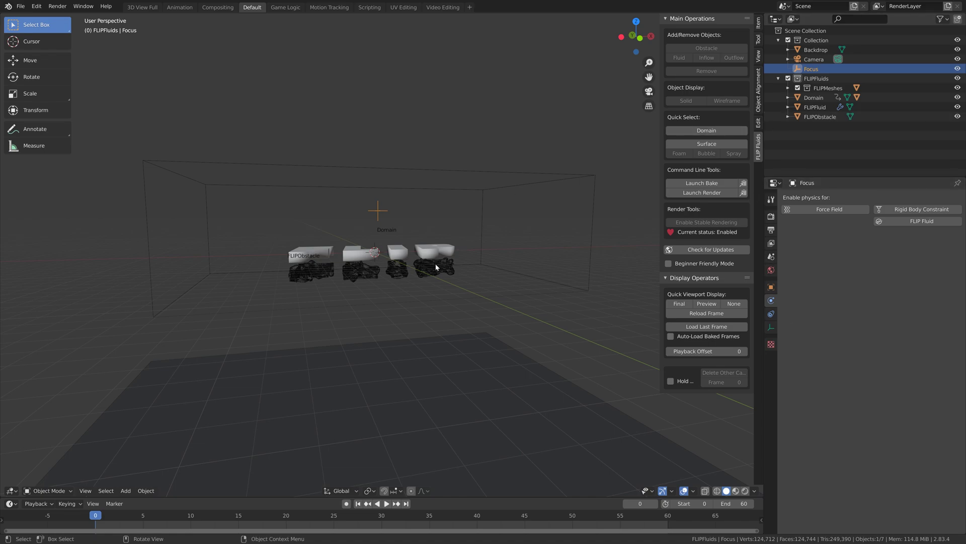
click(354, 271)
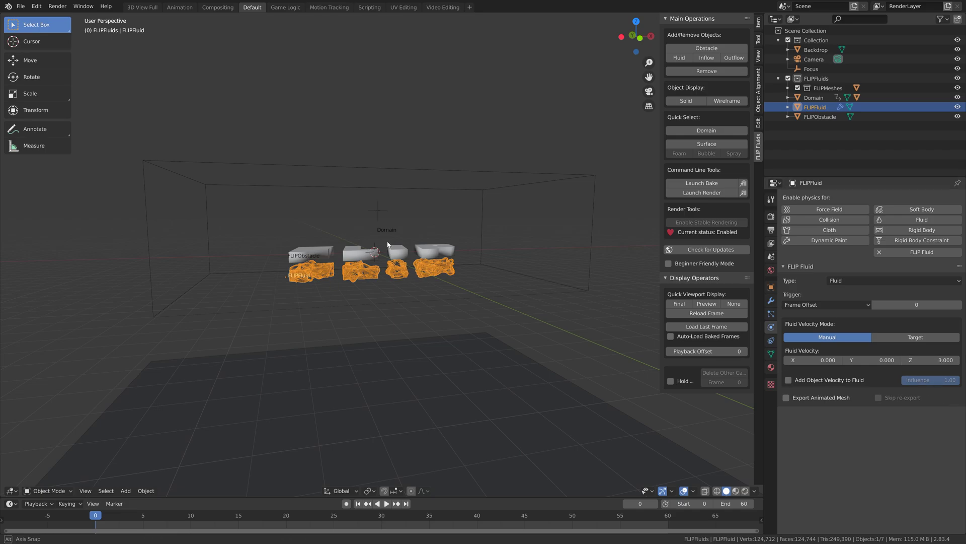
middle_drag(344, 233, 446, 220)
click(500, 135)
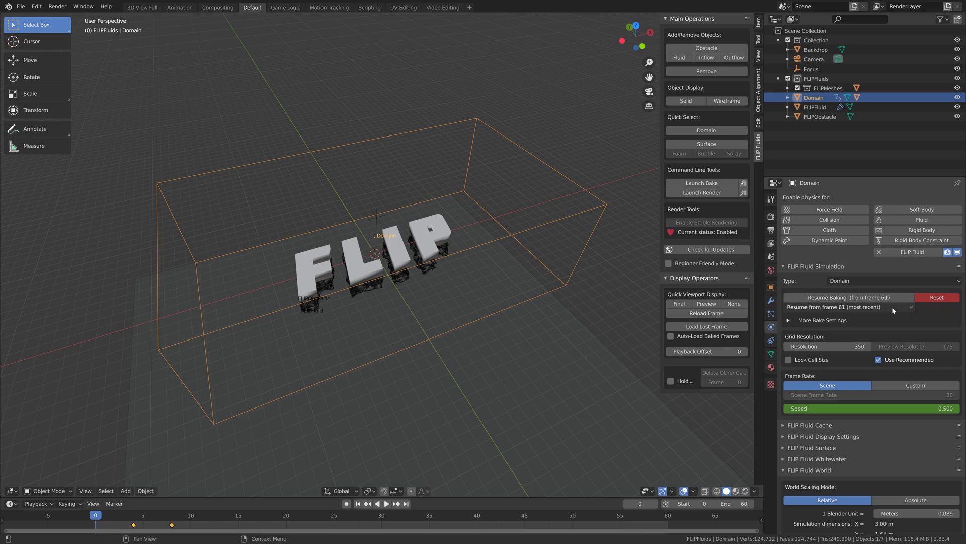
Reset the bake, set Grid Resolution to 400, and rebake the FLIP text simulation
click(932, 297)
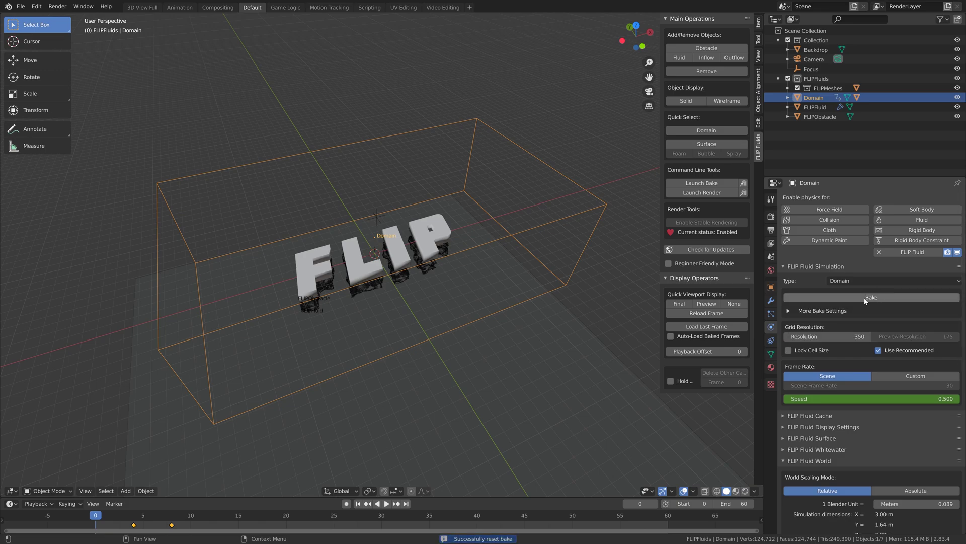
click(825, 336)
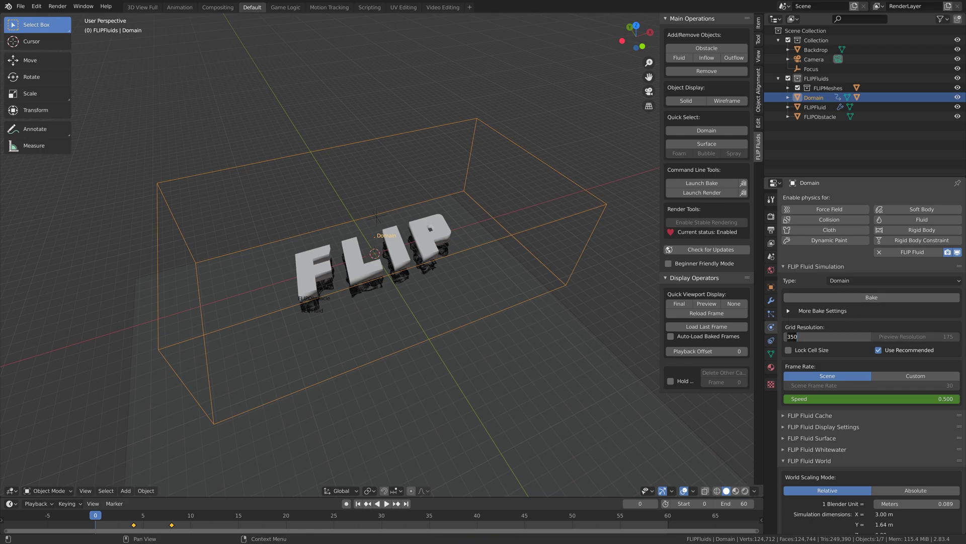
text(400)
key(Return)
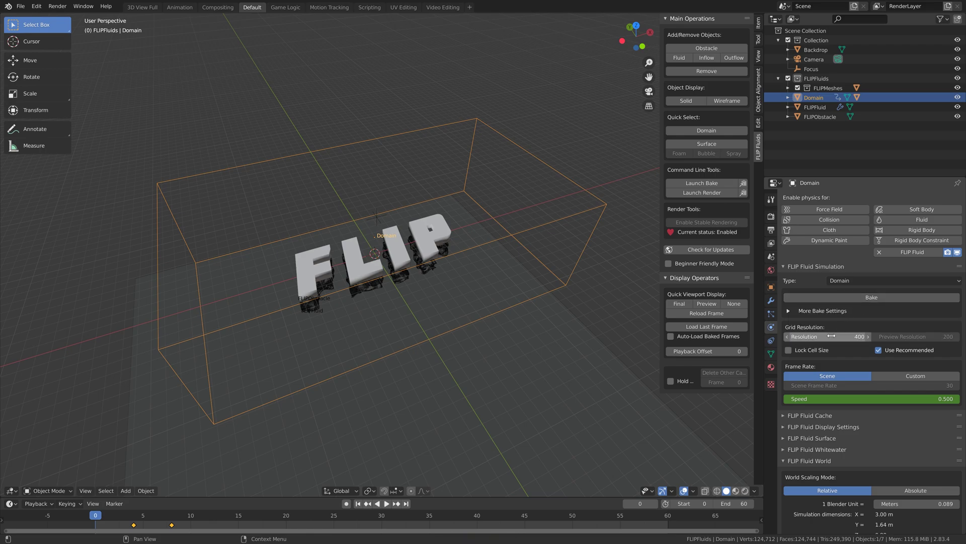
click(866, 298)
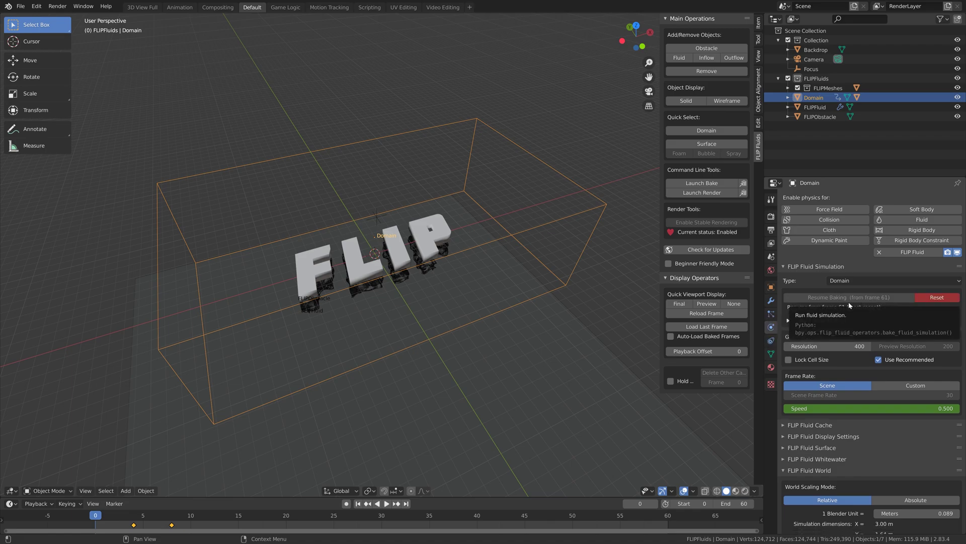
middle_drag(347, 298, 349, 289)
Stop playback at frame 22 and view it through the camera in Rendered shading
key(space)
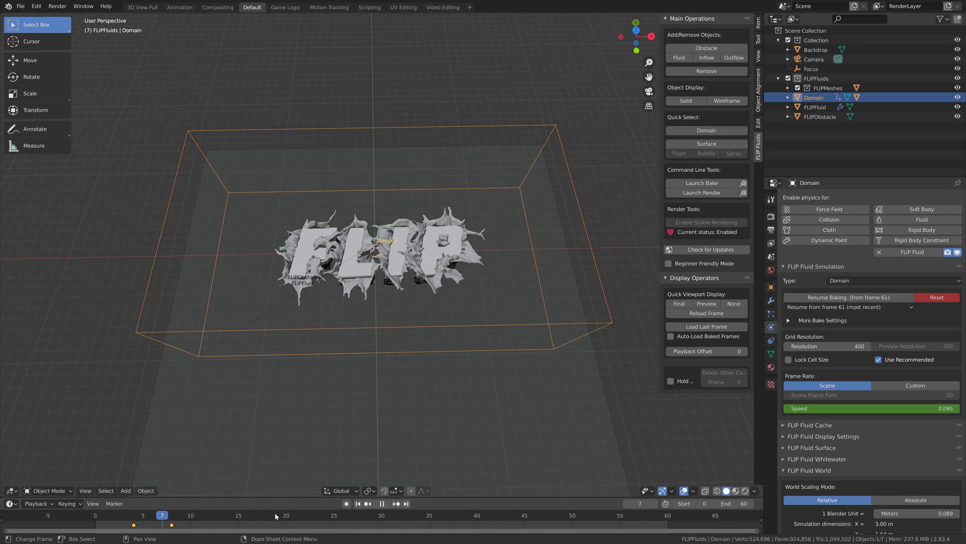
key(space)
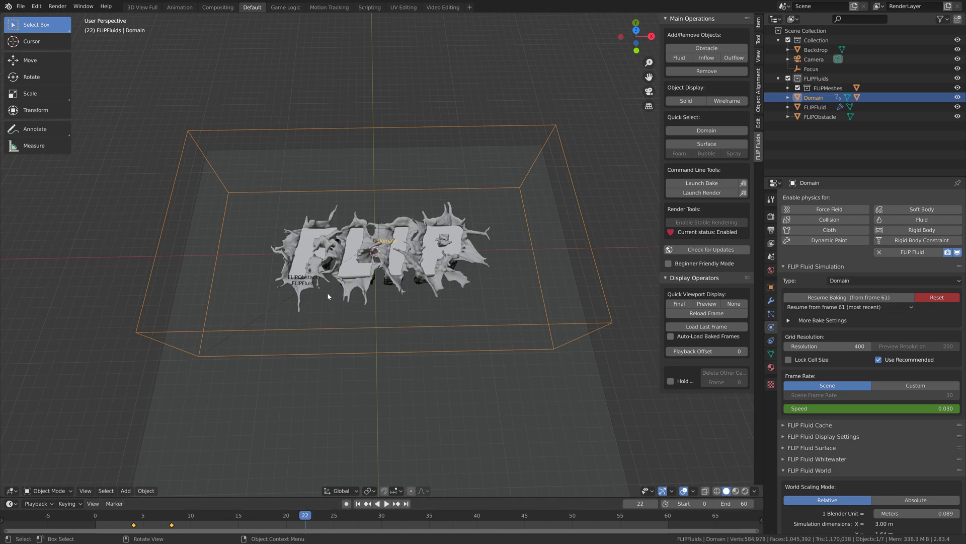
key(KP_0)
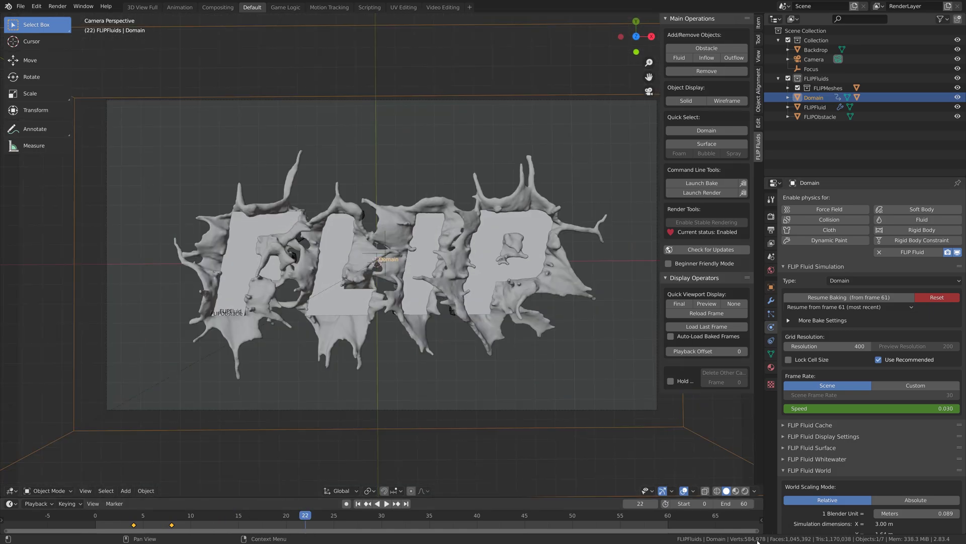
click(745, 491)
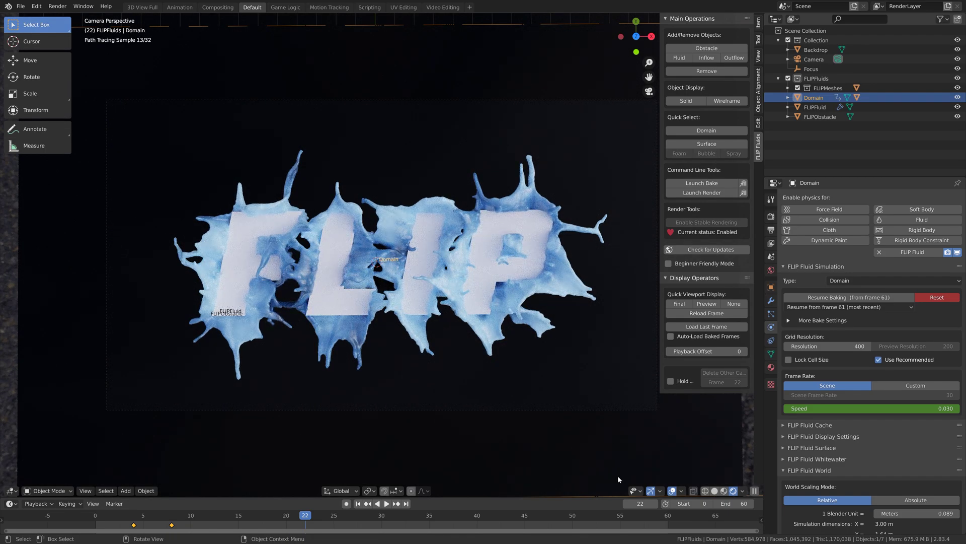
Hide overlays and replace the fluid's FluidMaterial with a new plain material
click(672, 494)
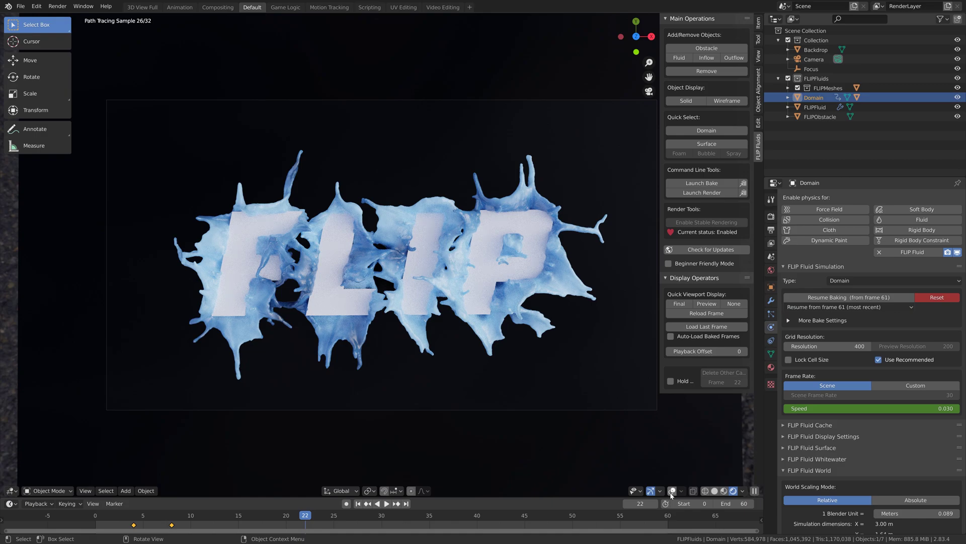
click(578, 282)
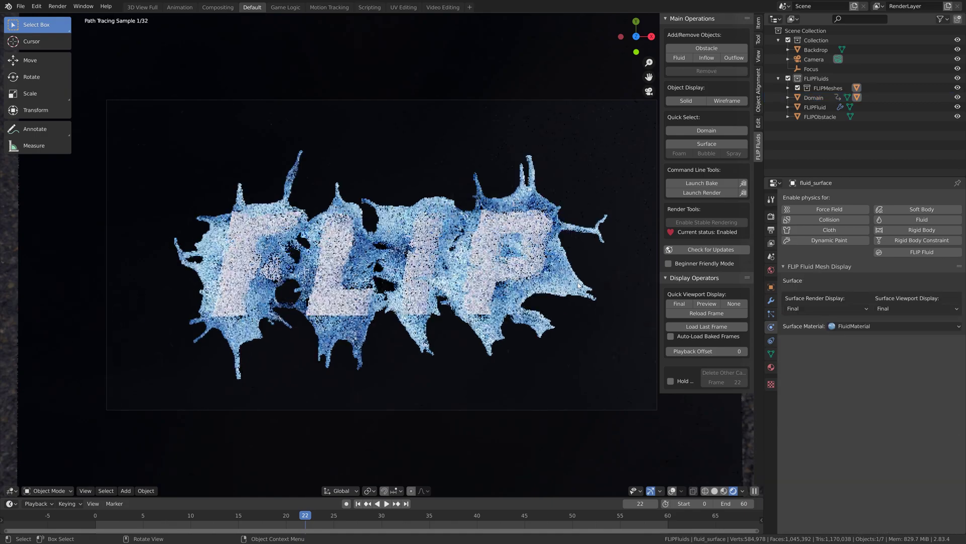
click(771, 367)
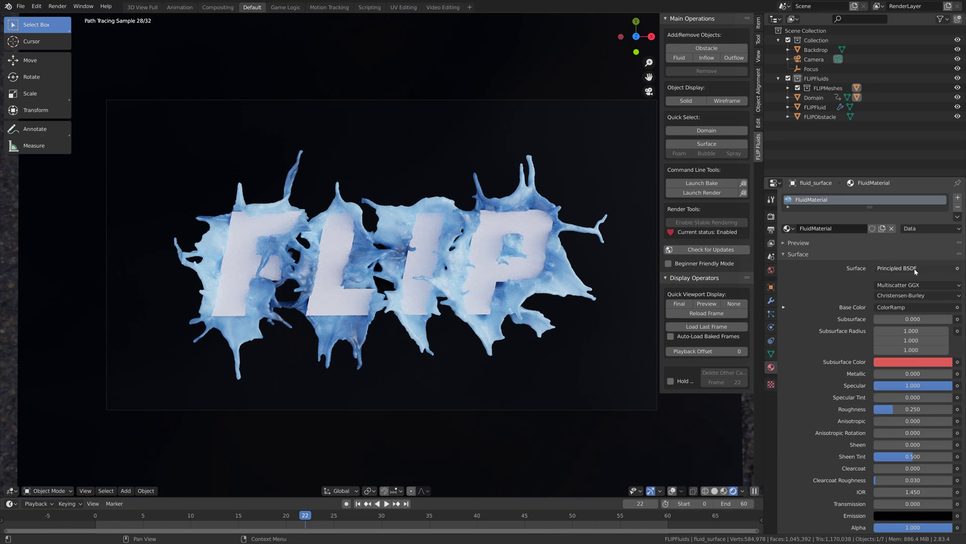
click(957, 207)
click(863, 231)
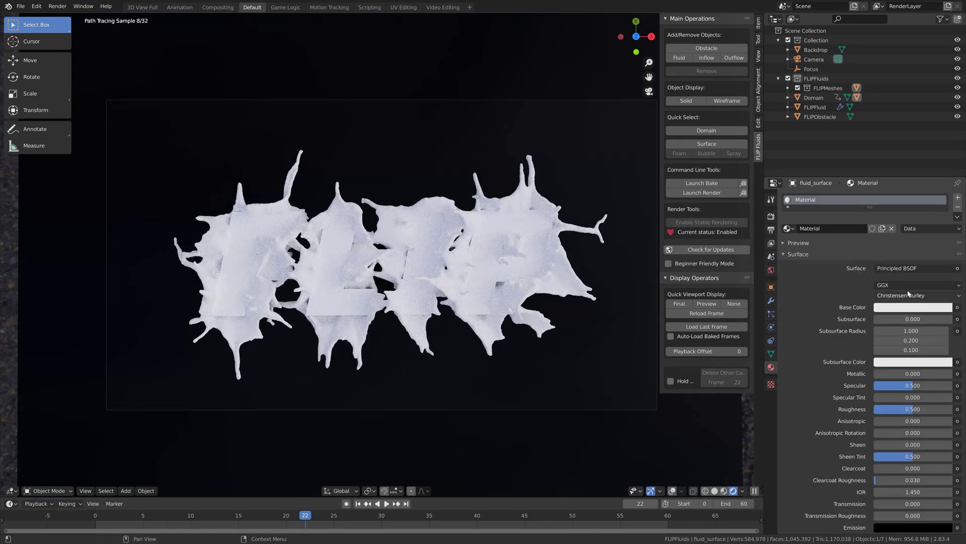
Change the FLIP letters' TextMaterial base colour to grey
click(485, 269)
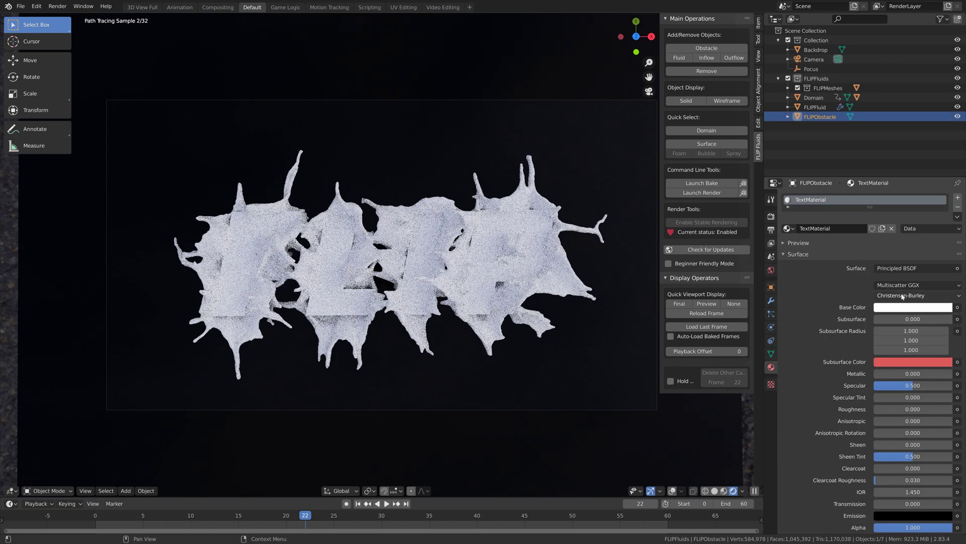
click(913, 307)
click(889, 223)
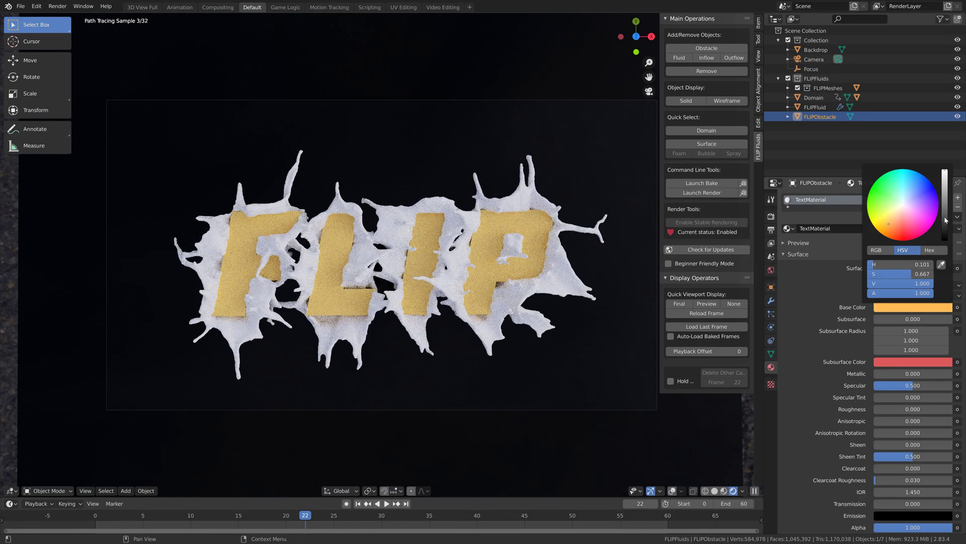
drag(944, 216, 945, 210)
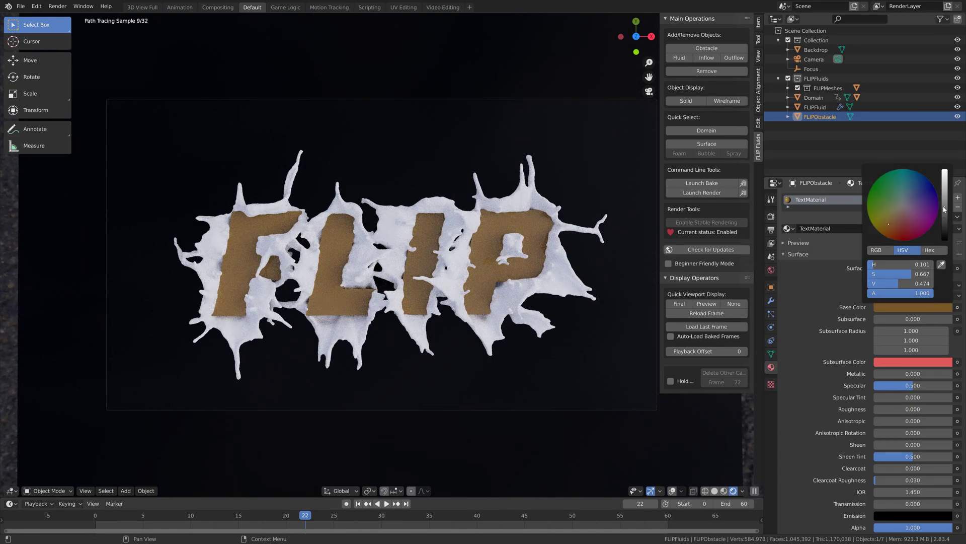
click(901, 206)
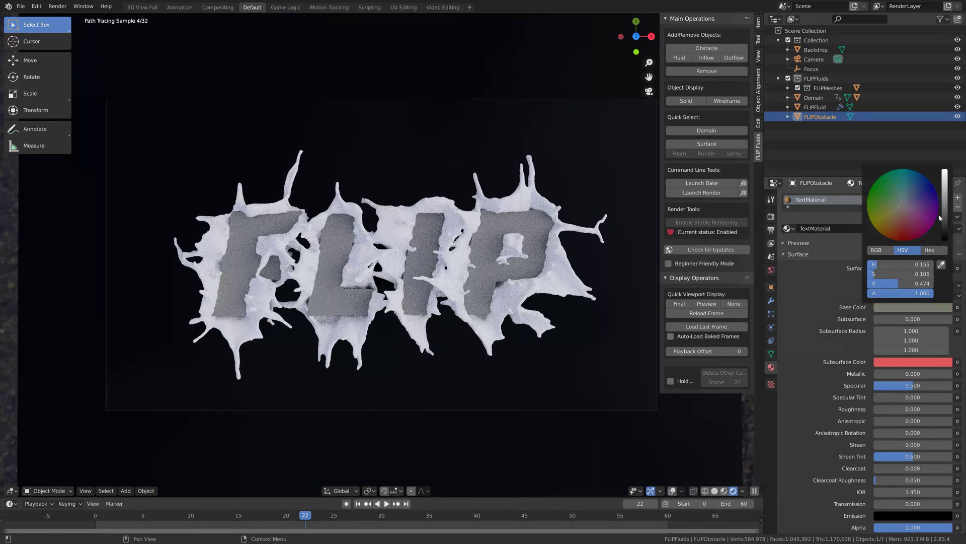
Finish the letters' grey tone and give the fluid a Glass BSDF surface
drag(945, 208, 945, 232)
click(606, 286)
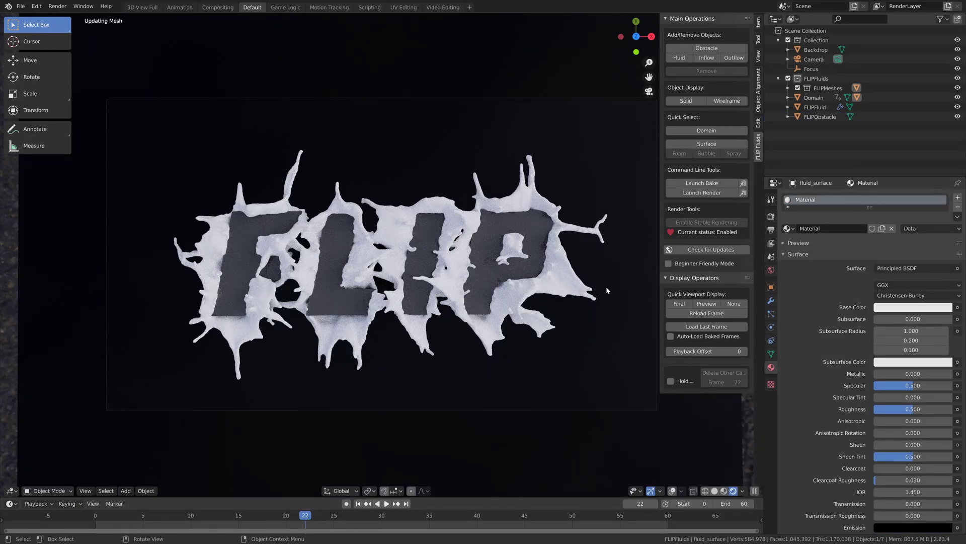
click(913, 267)
click(864, 341)
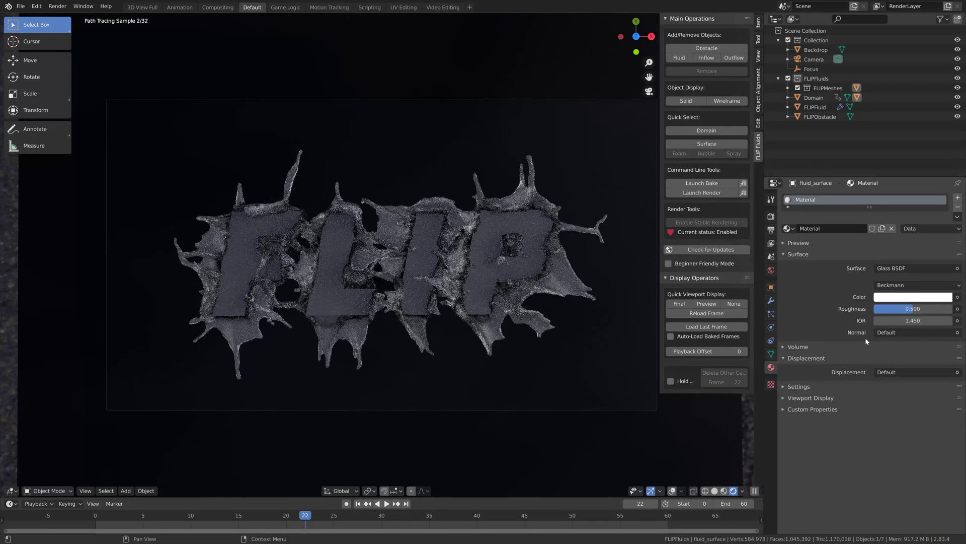
Make the FLIP letters a blue Diffuse BSDF, then show the World surface settings
click(519, 265)
click(901, 270)
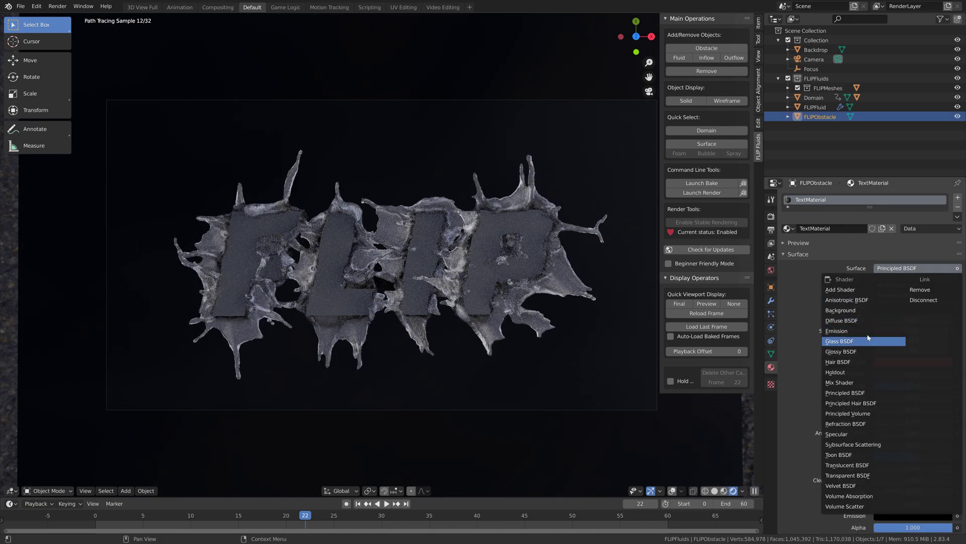
click(866, 321)
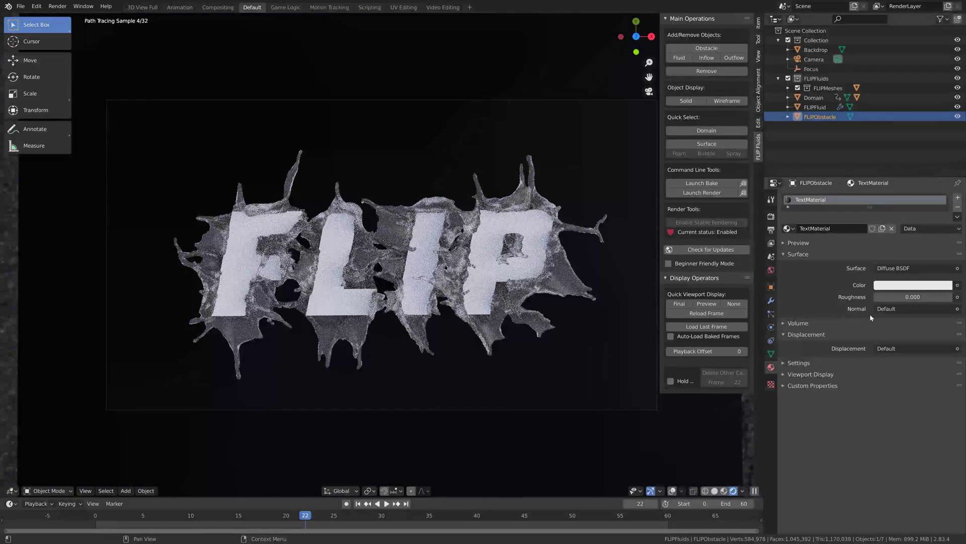
click(903, 285)
click(916, 164)
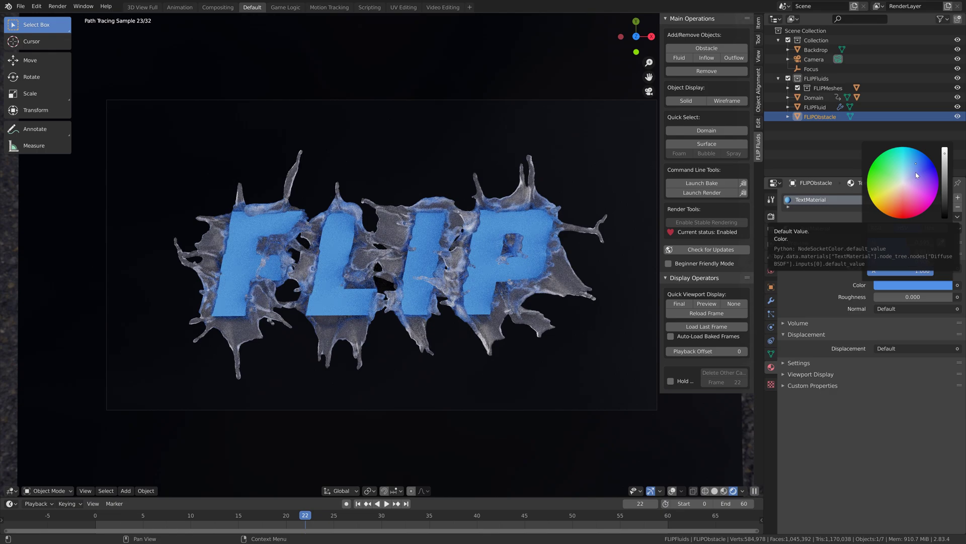
click(771, 270)
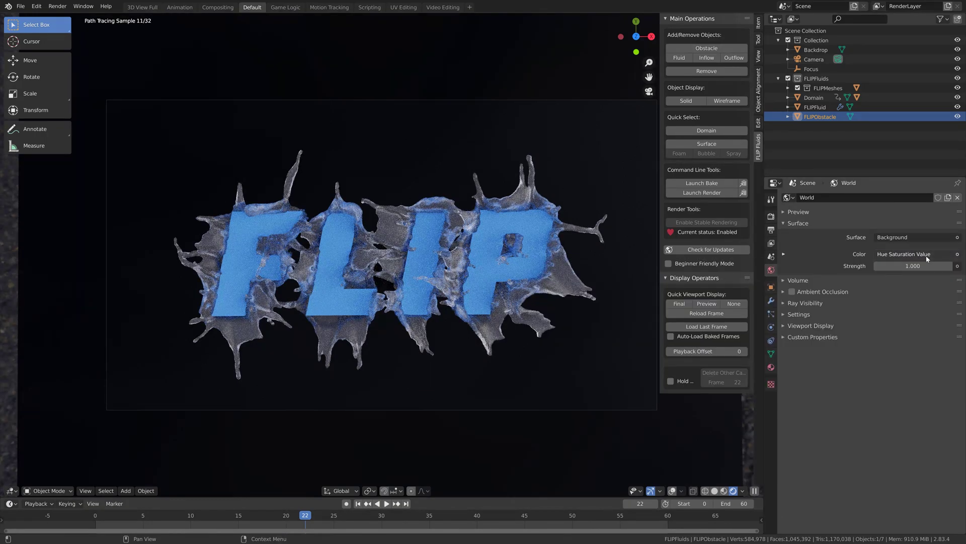
mouse_move(383, 211)
middle_down()
mouse_move(343, 227)
mouse_move(387, 227)
middle_up()
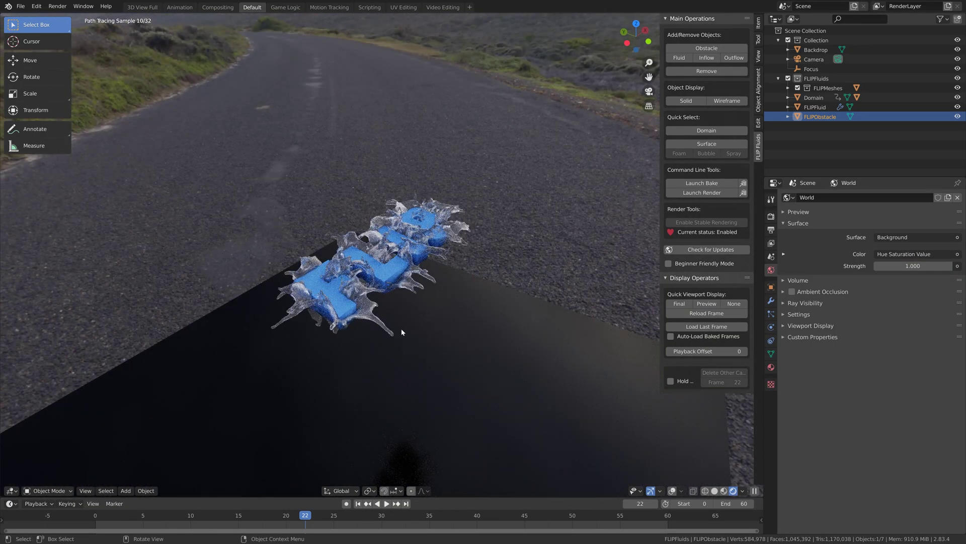
Give the Backdrop plane a near-white Diffuse BSDF surface, seen from the camera view
click(387, 226)
key(KP_0)
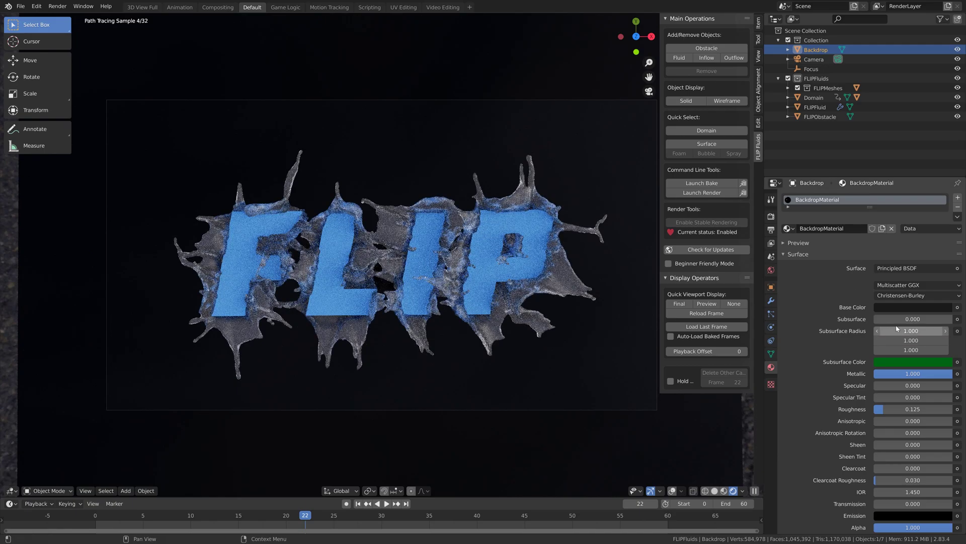
click(913, 307)
click(946, 174)
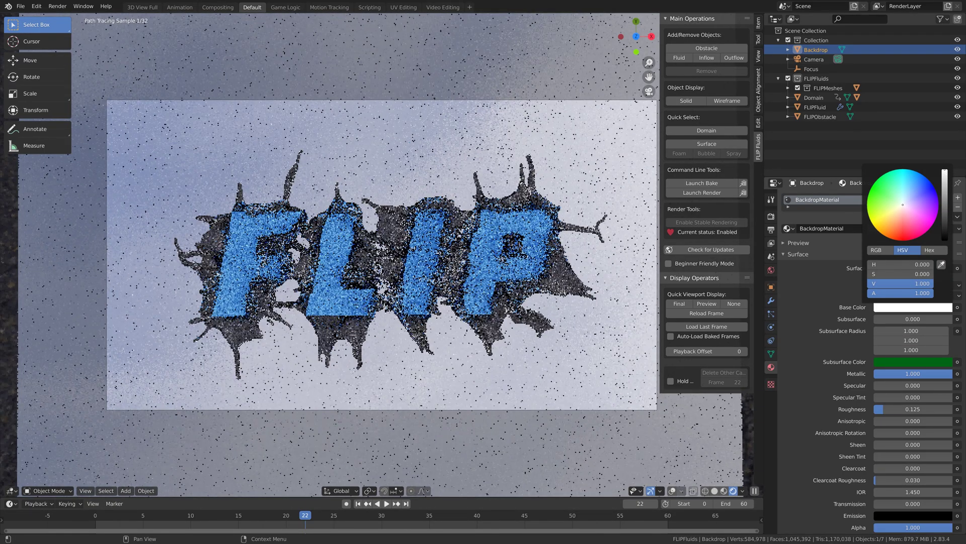
click(888, 268)
click(869, 320)
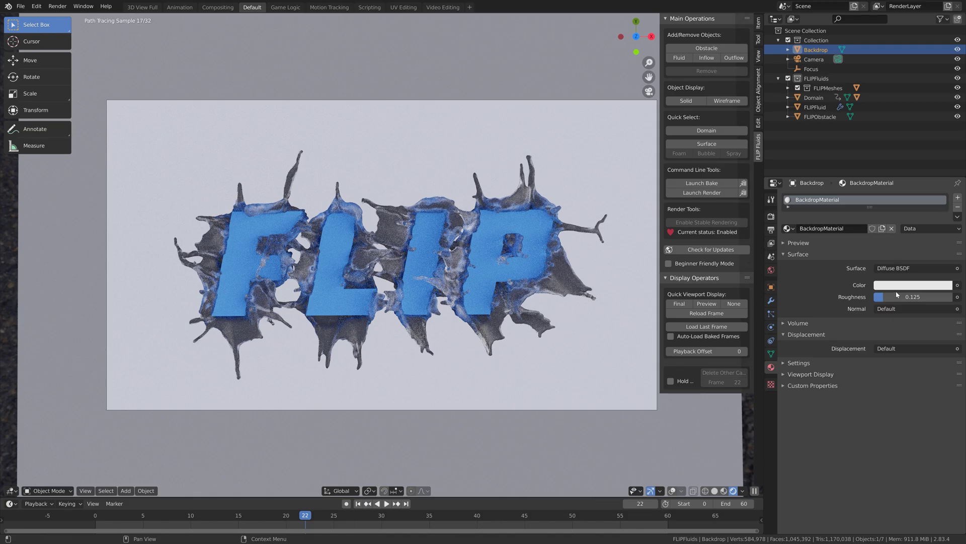
click(572, 284)
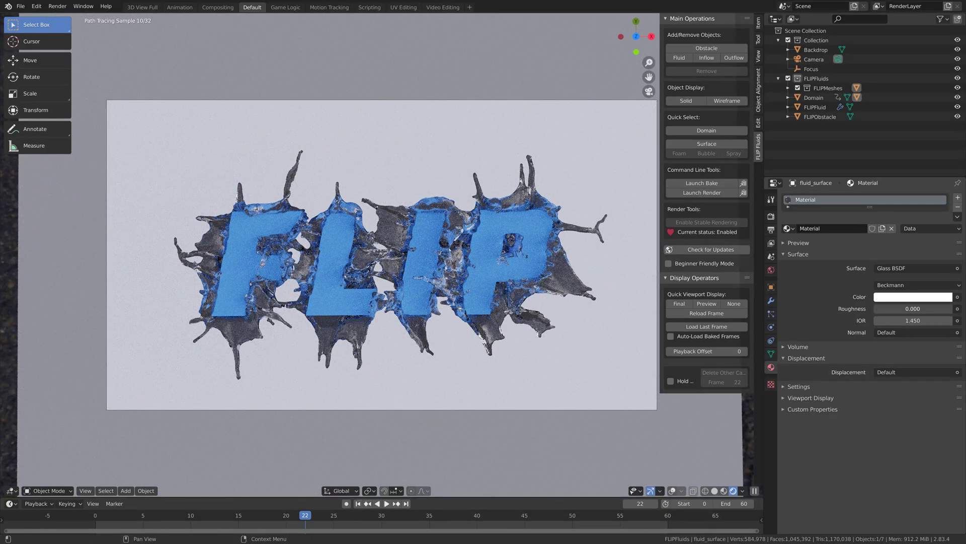
Move the animation to frame 38 with a brief play and stop
click(458, 515)
key(space)
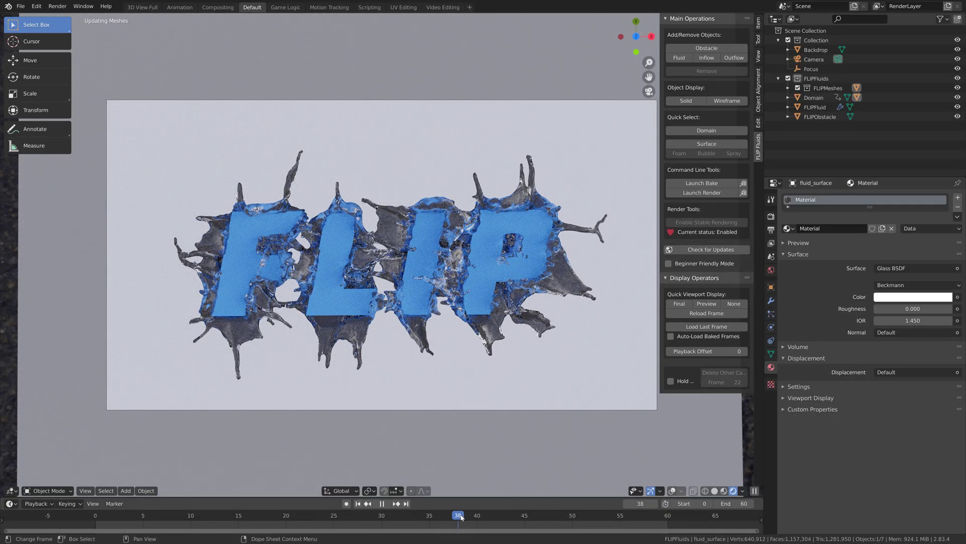
key(space)
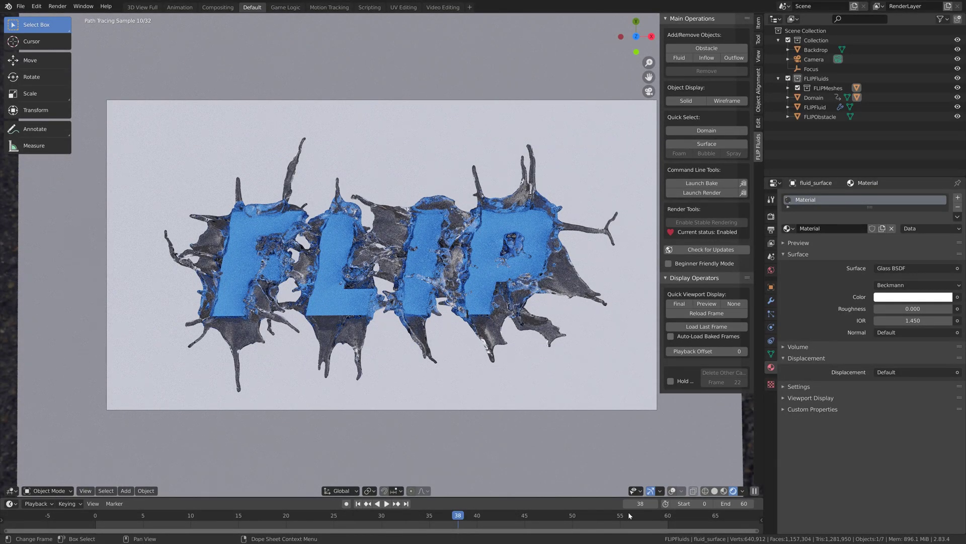
Review the Cycles sampling and Performance render settings
click(772, 217)
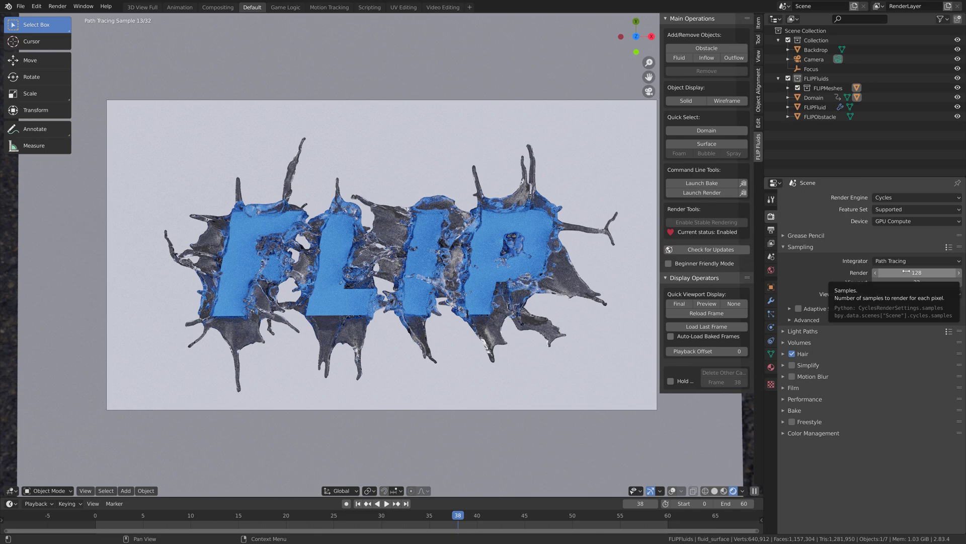
click(806, 401)
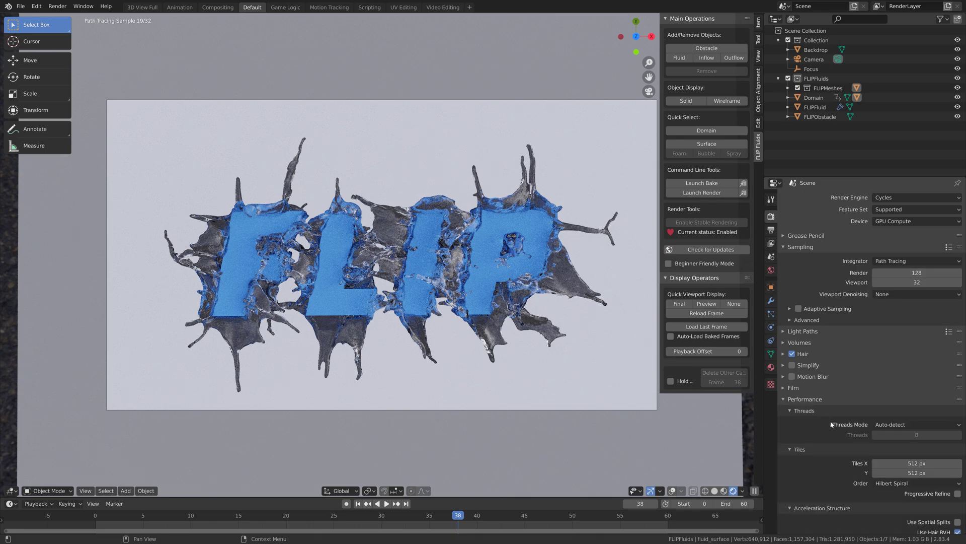
click(816, 401)
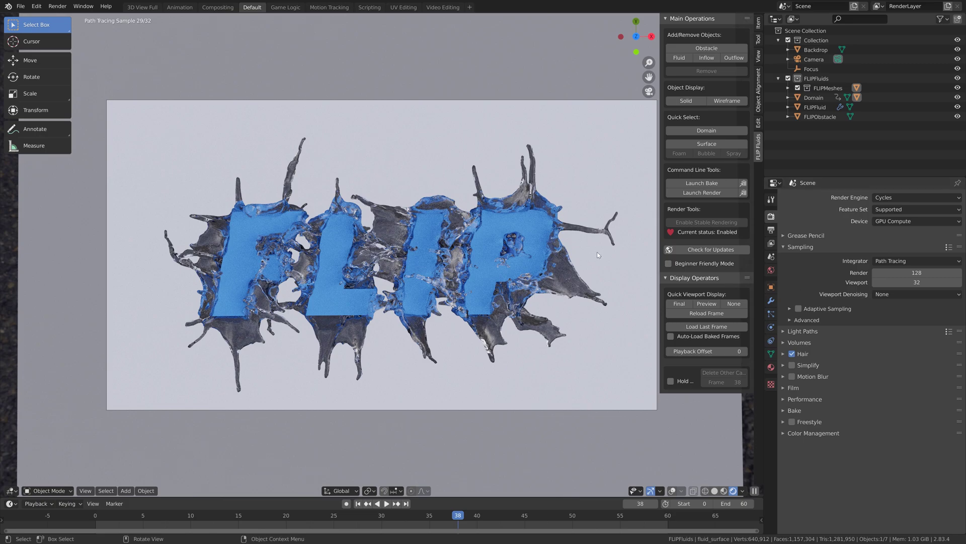
Bring up the Output settings and glance at the output folder browser, leaving the path unchanged
click(771, 230)
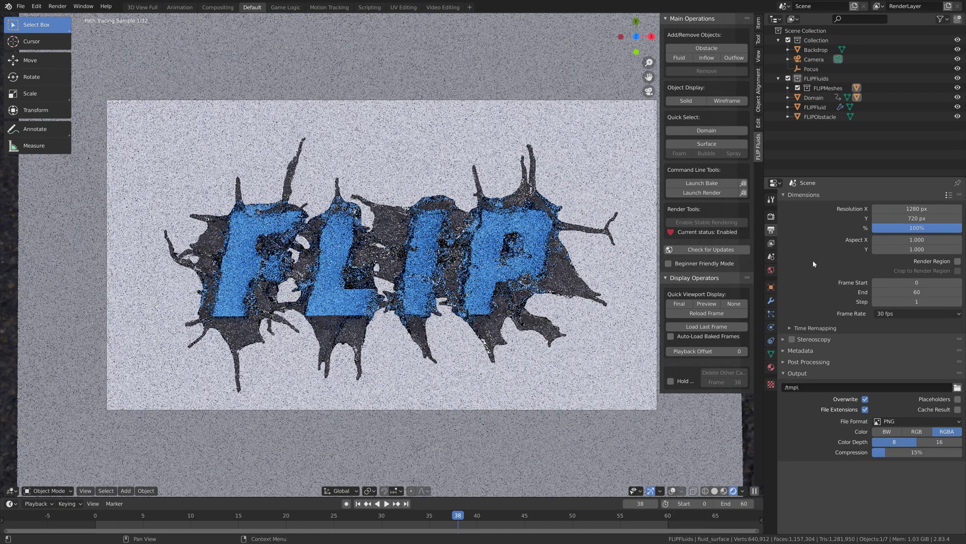
click(957, 388)
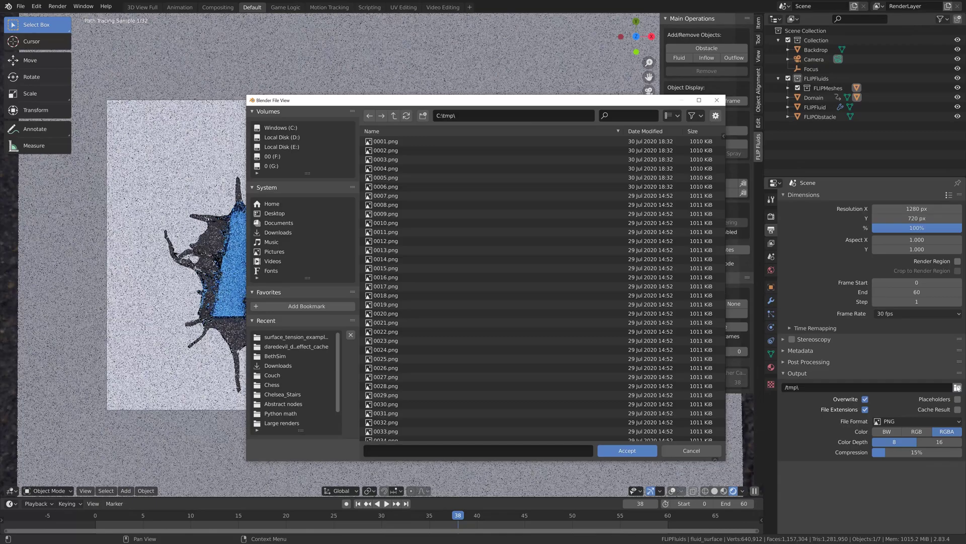
click(718, 100)
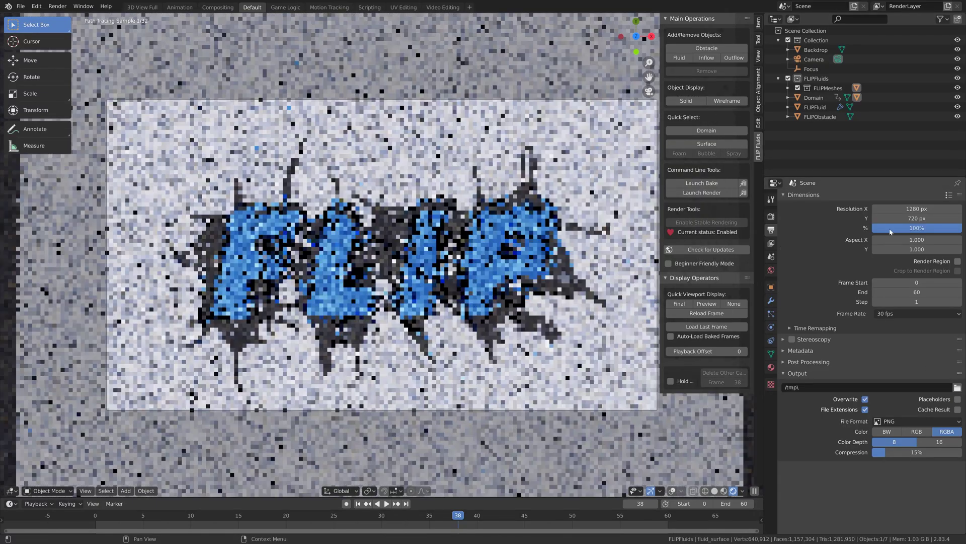
Set the render resolution to 1920×1080 with a 200% scale
click(917, 228)
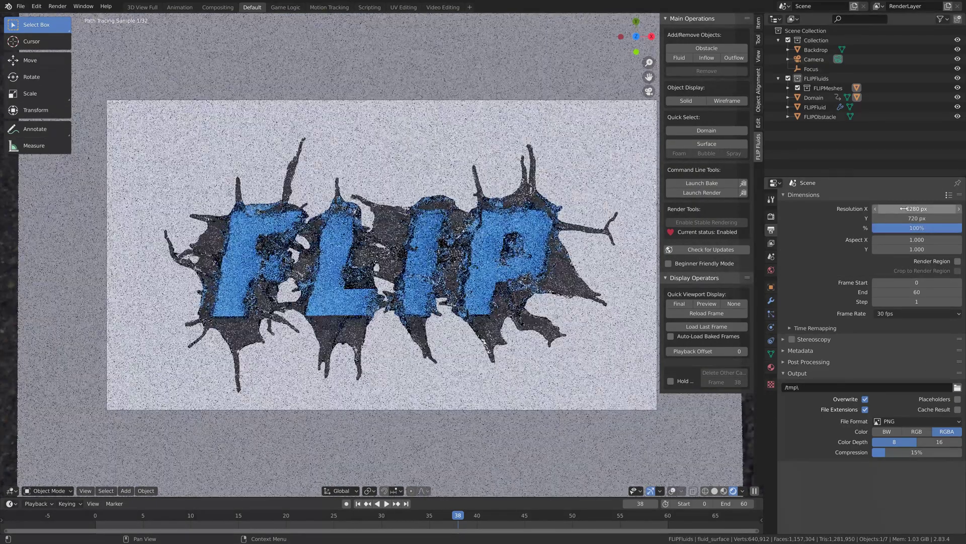
click(917, 208)
text(1920)
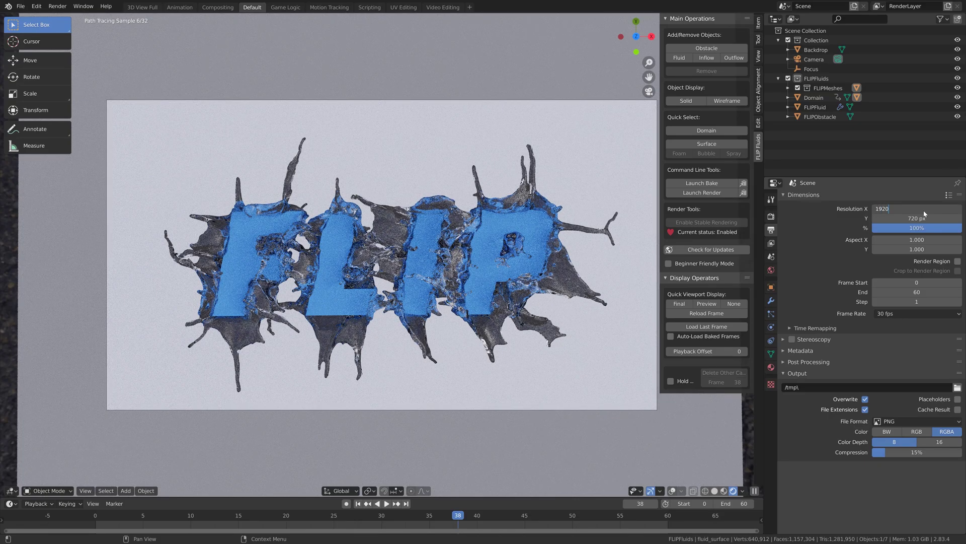
key(Return)
click(919, 218)
text(1)
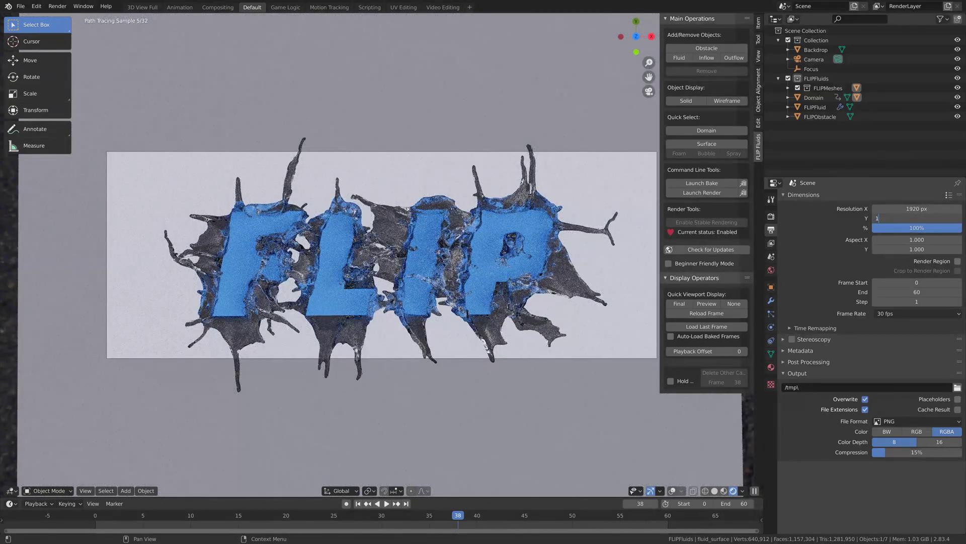
text(080)
key(Return)
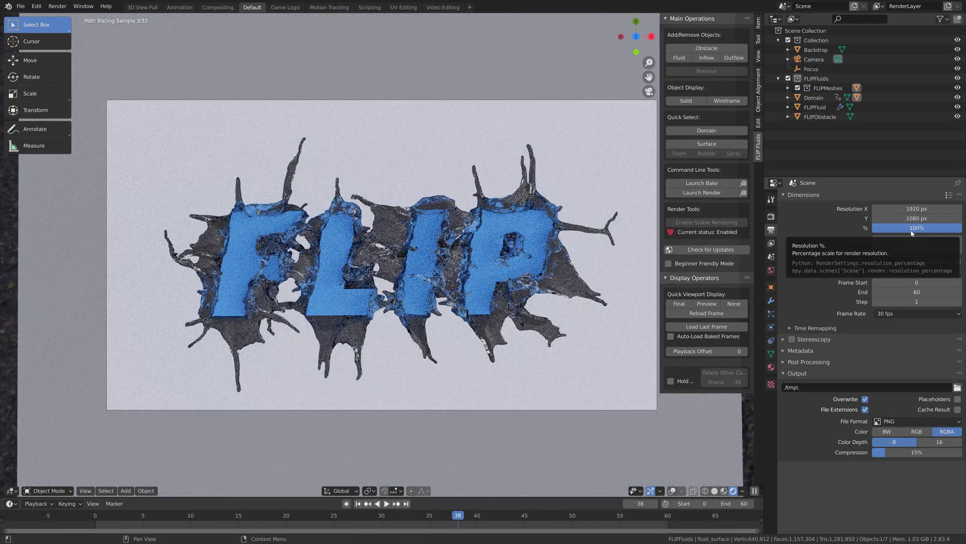
click(917, 228)
text(200)
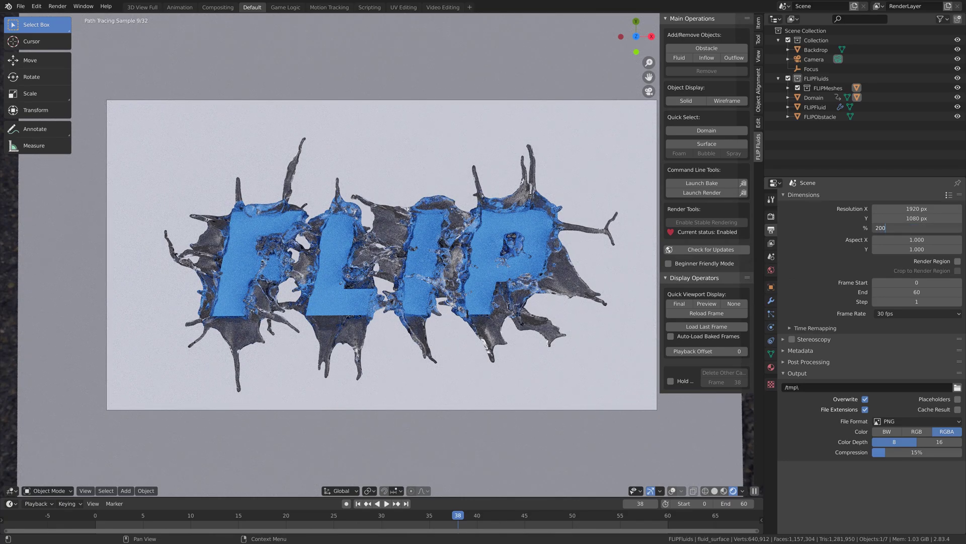
key(Return)
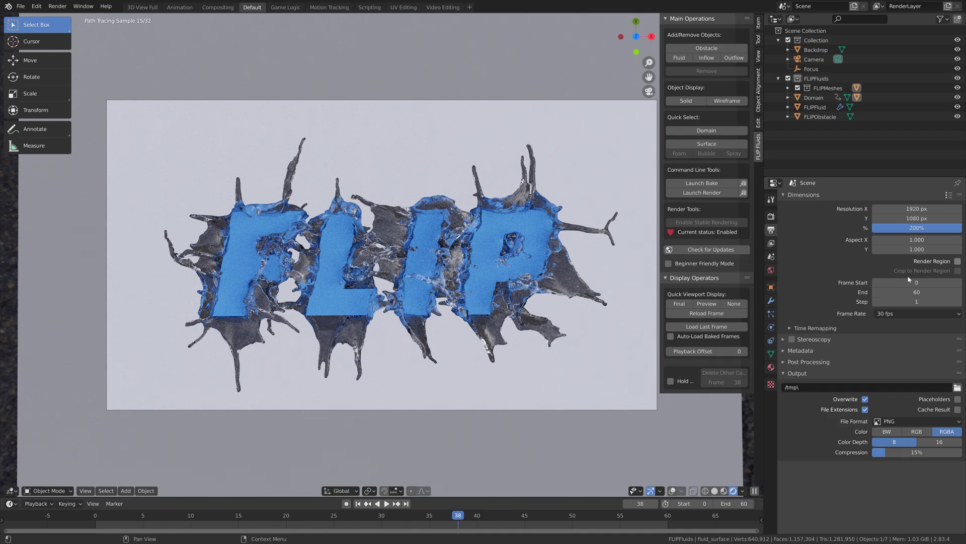
Create a 'Flip test' folder in E:\Large renders and make it the render output location
click(957, 388)
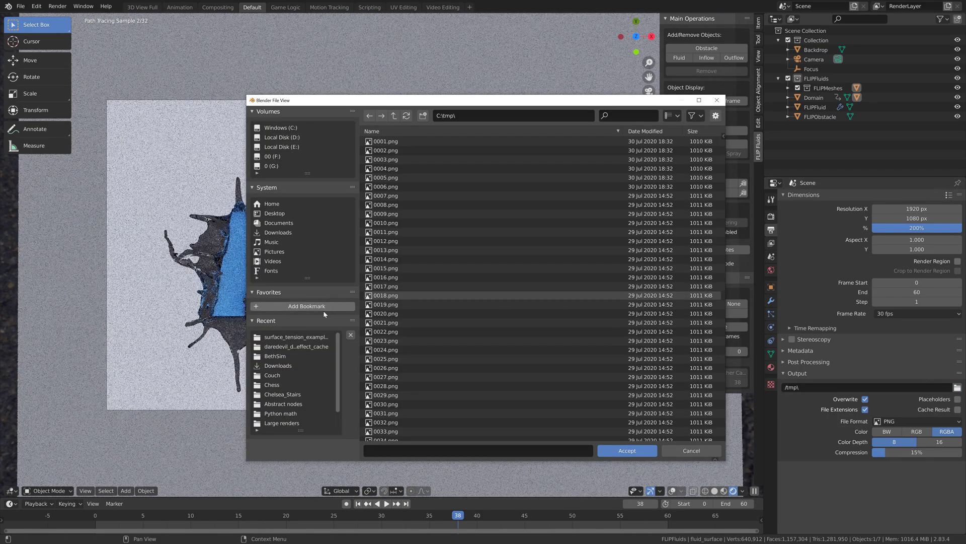
click(292, 146)
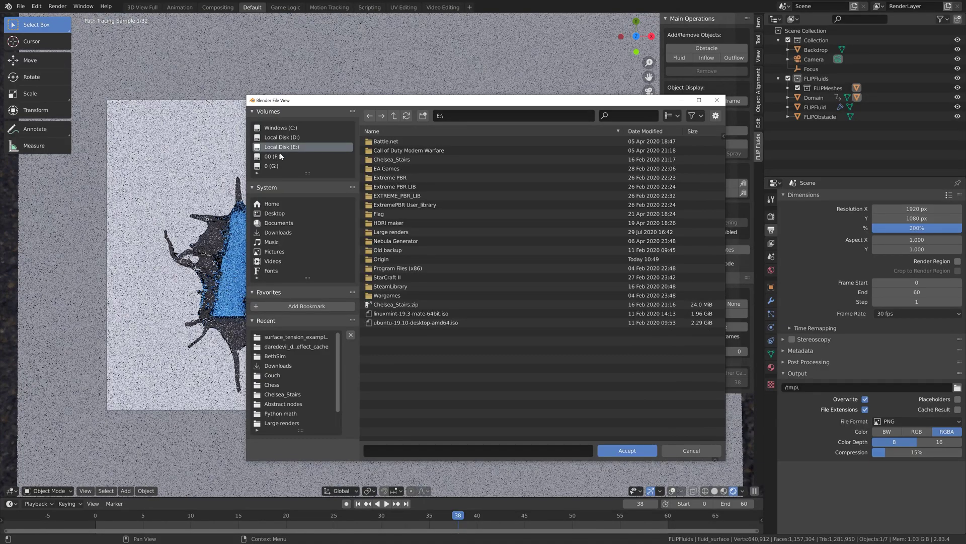
click(411, 231)
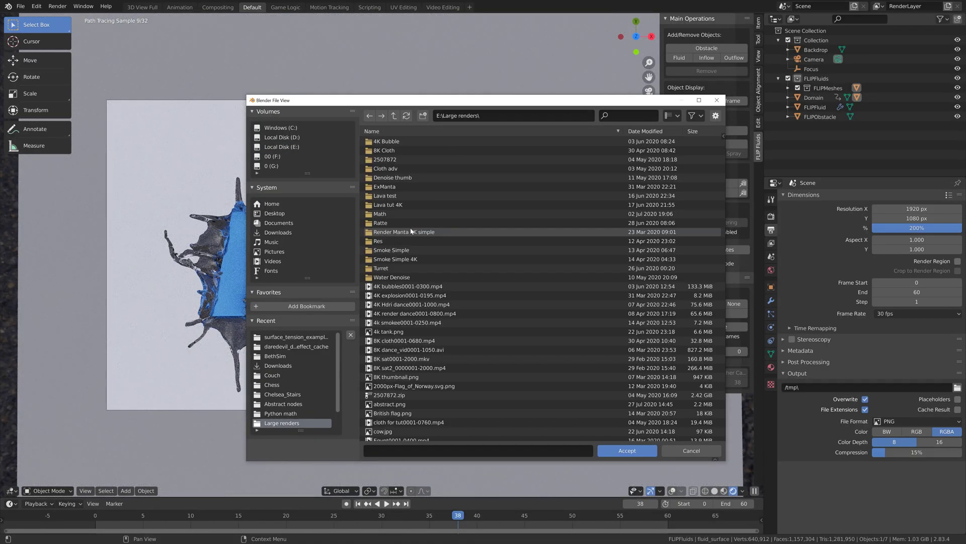
click(422, 117)
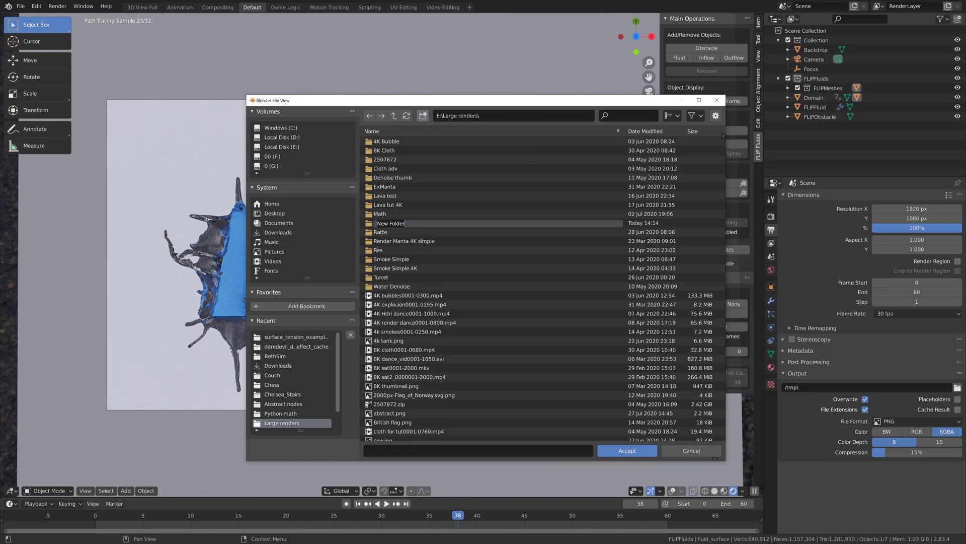
text(Flip)
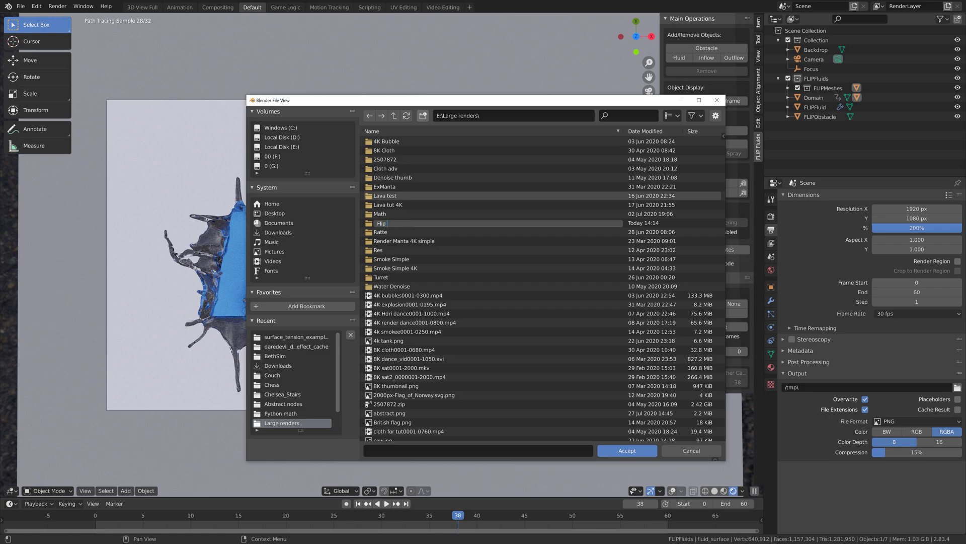
text( test)
key(Return)
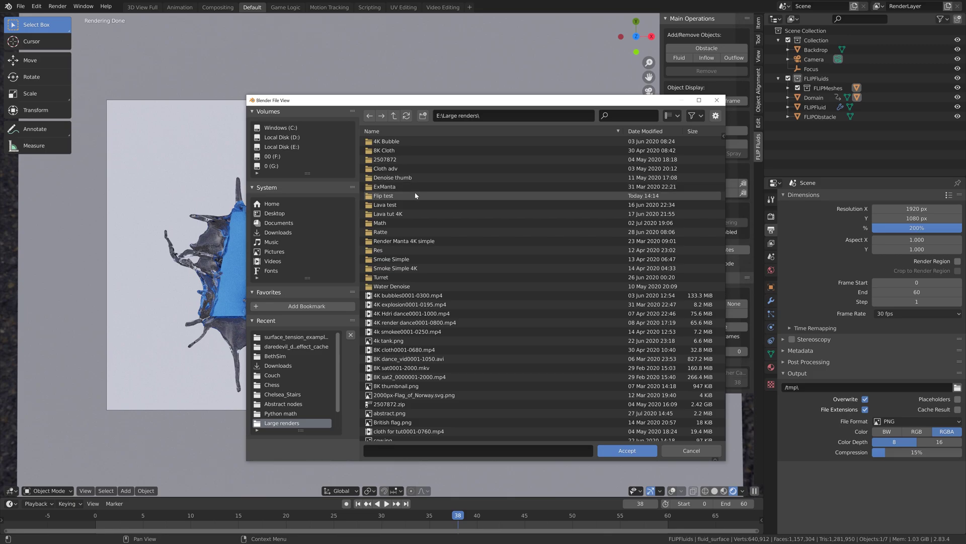
click(416, 195)
key(Return)
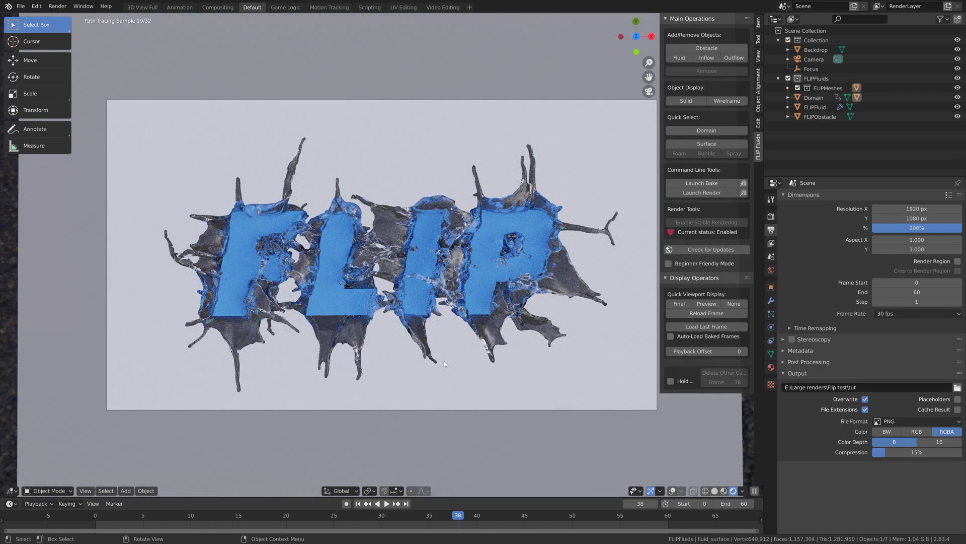
Stop the live rendered preview and test-render the current frame as a still image
click(771, 216)
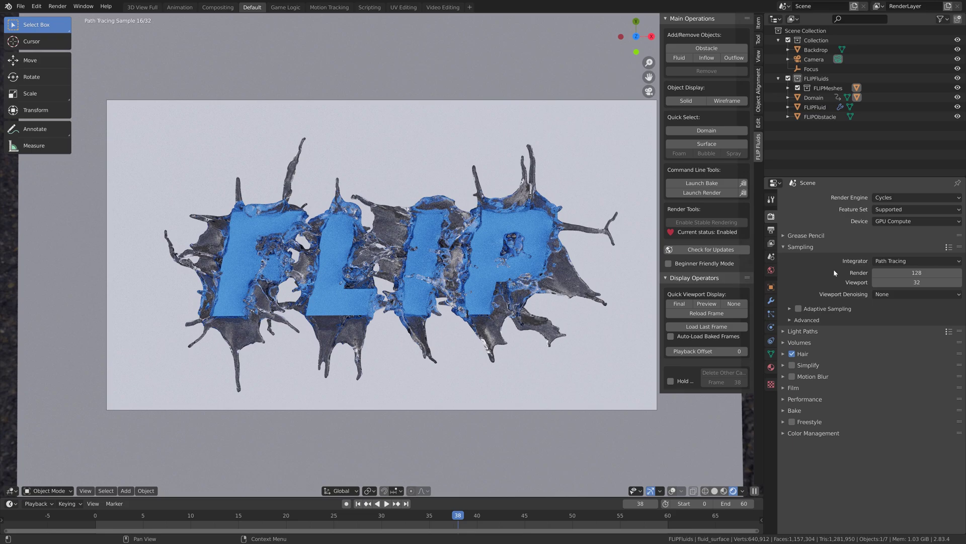
click(715, 490)
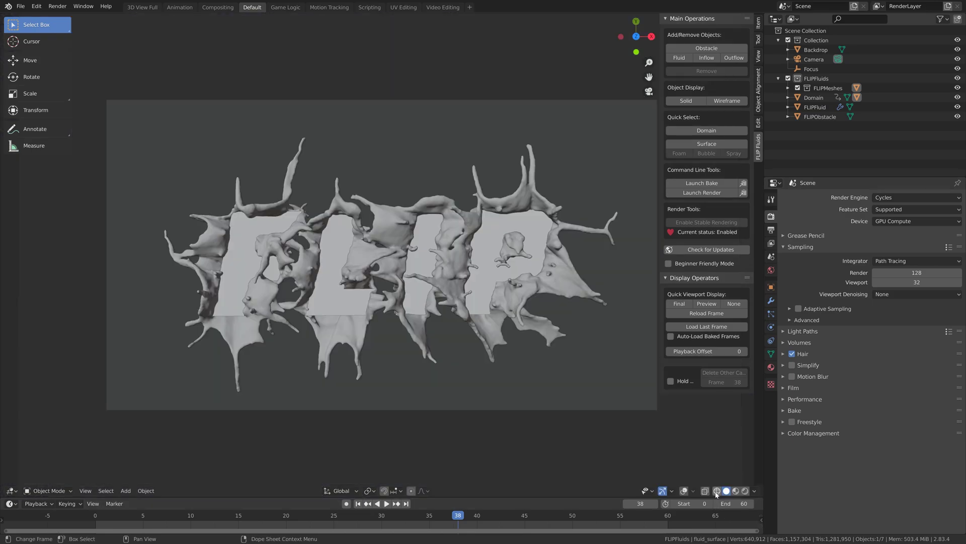
click(52, 7)
click(68, 20)
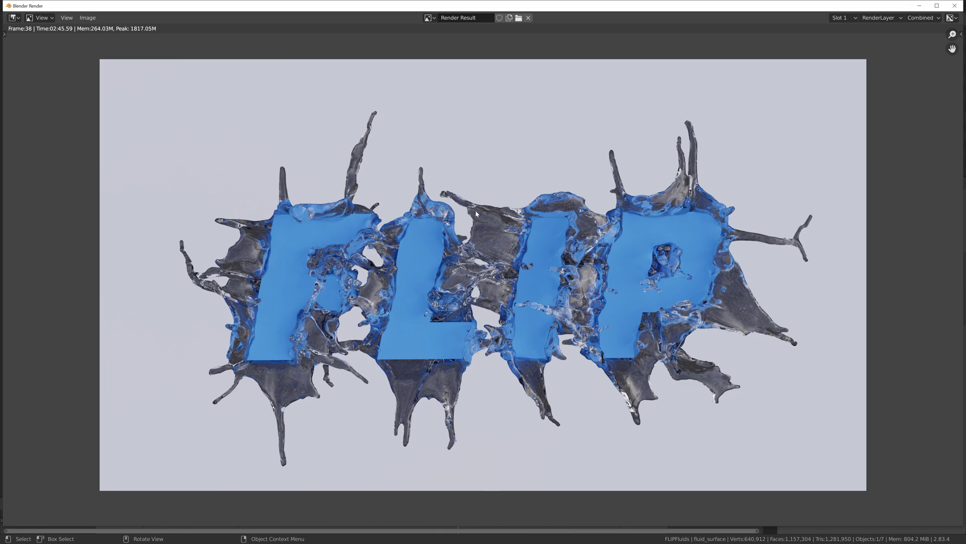
click(954, 5)
Set the PNG output compression to 90%
click(771, 230)
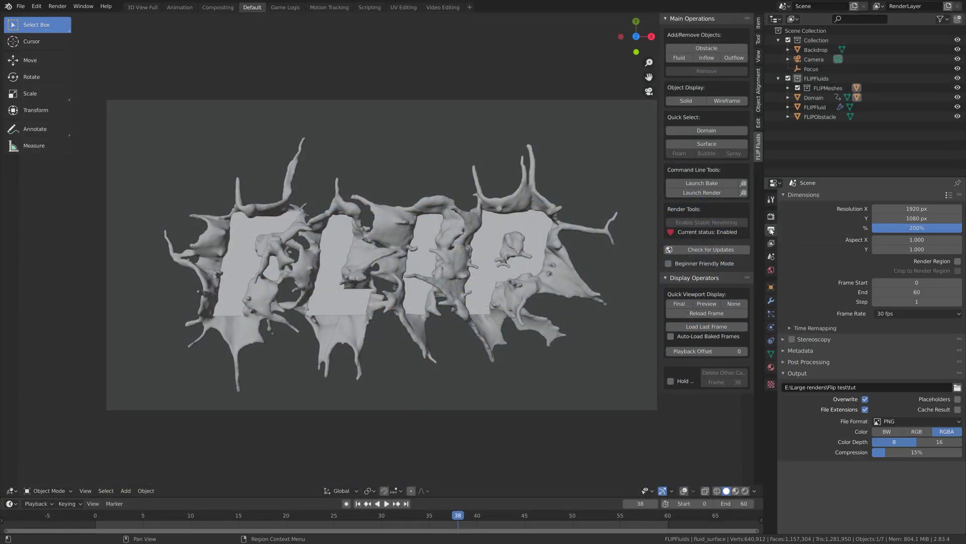
text(90)
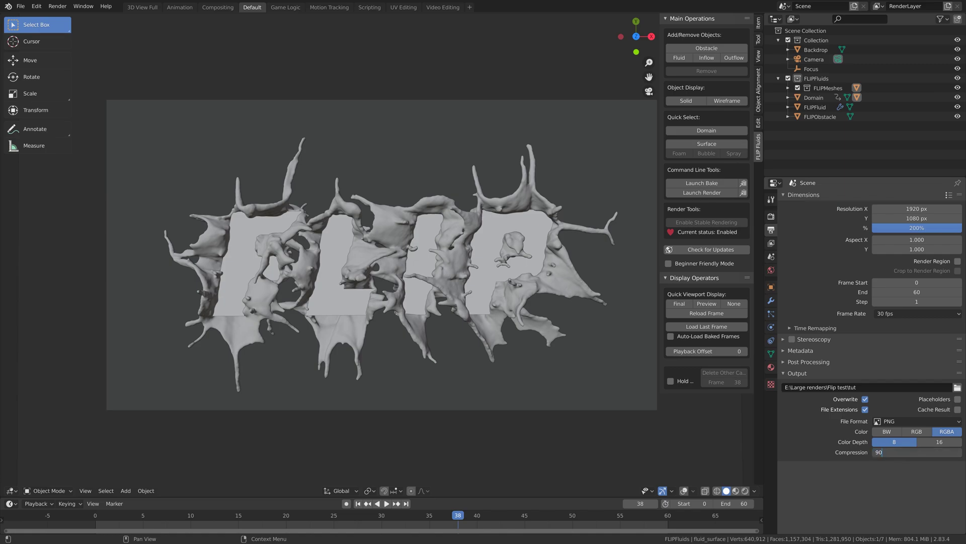
key(Return)
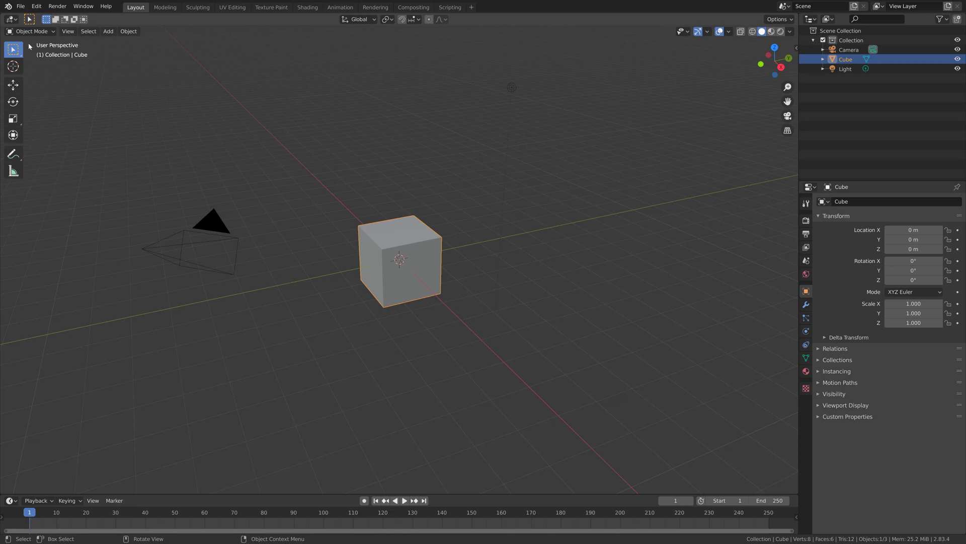
Open the strawberry_splash-blender-2.8.blend example scene
click(21, 6)
click(30, 28)
click(398, 187)
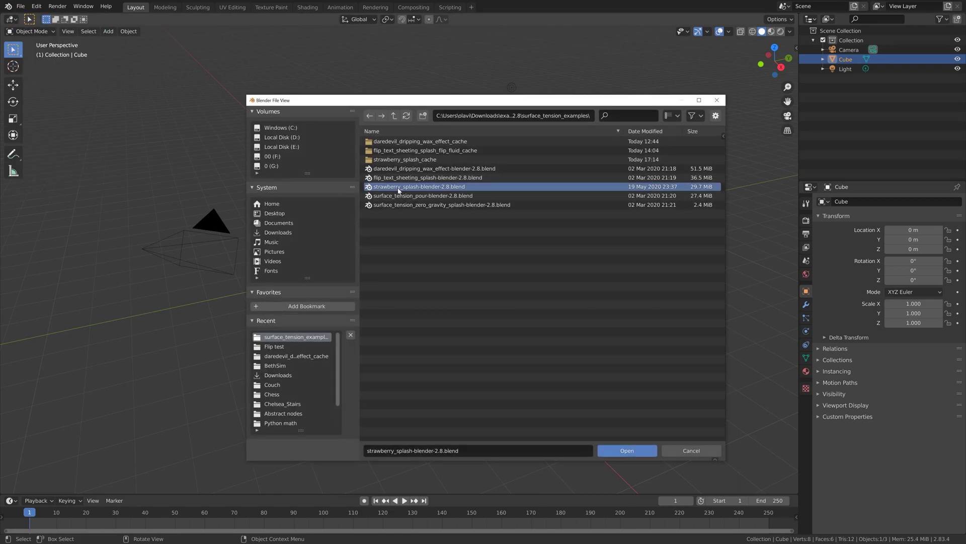
click(620, 452)
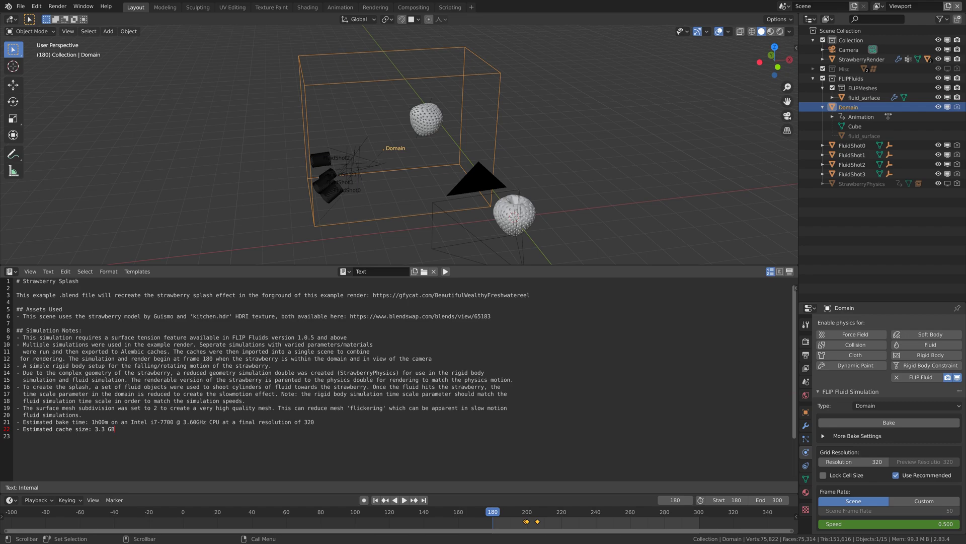
Orbit and play the strawberry scene, then inspect the FLIP Fluid Presets and preset manager
middle_drag(503, 222, 495, 208)
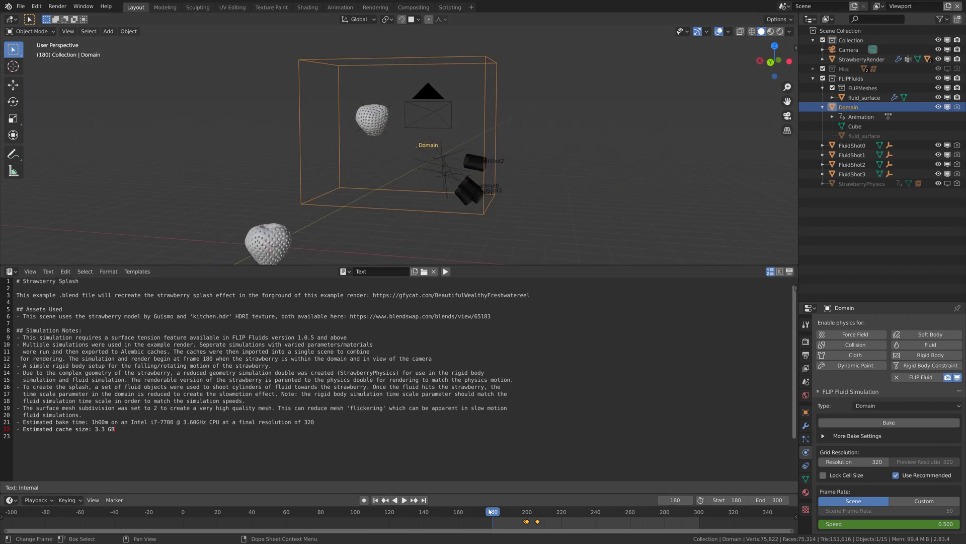
key(space)
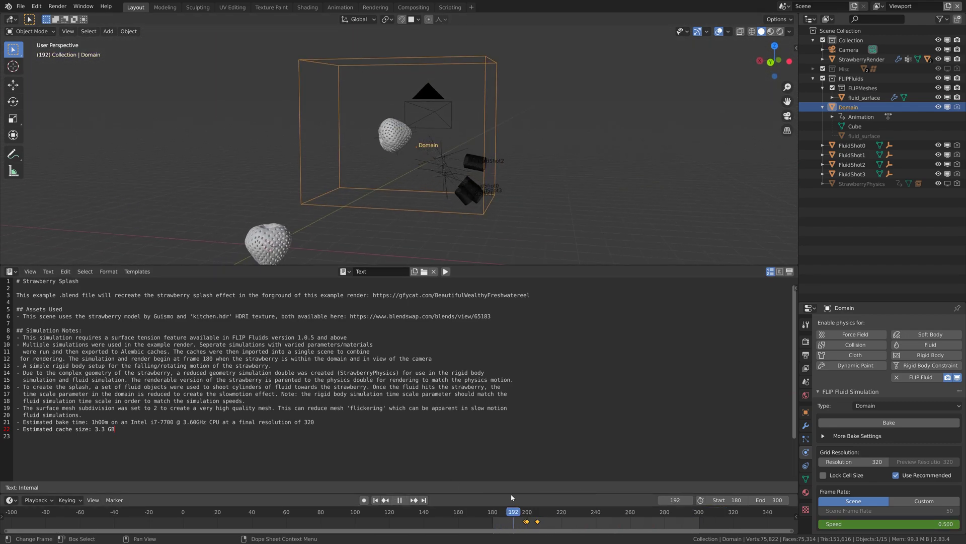
key(Escape)
scroll(879, 426, down, 4)
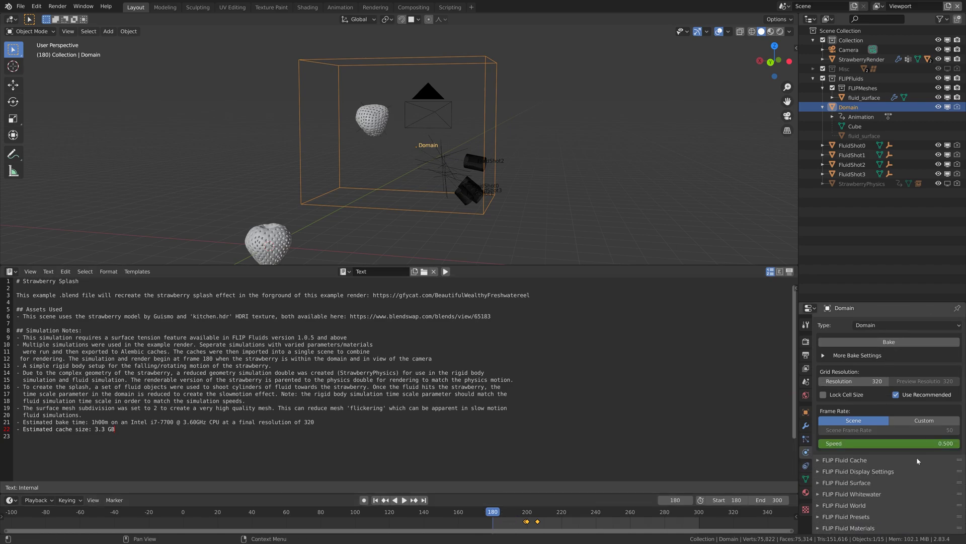
scroll(916, 457, down, 2)
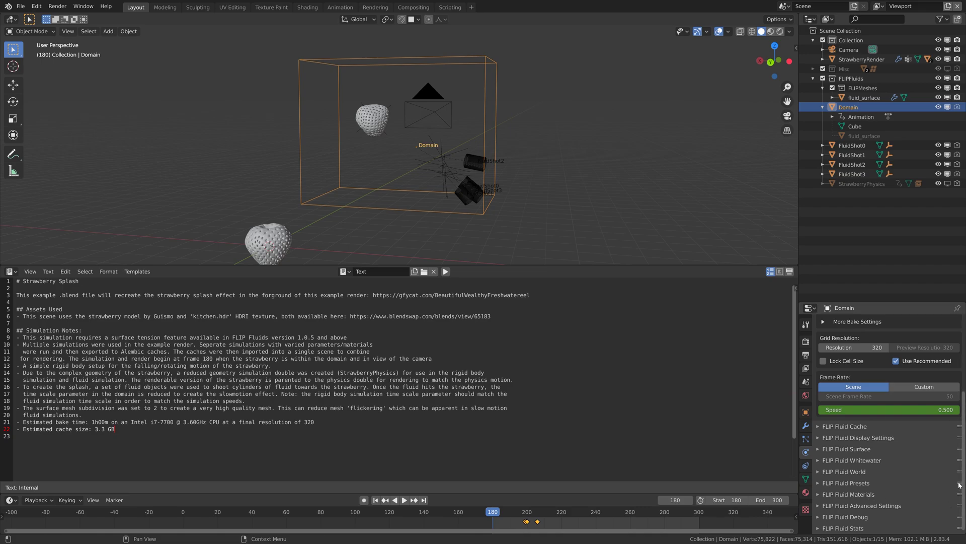
click(824, 482)
scroll(860, 478, down, 10)
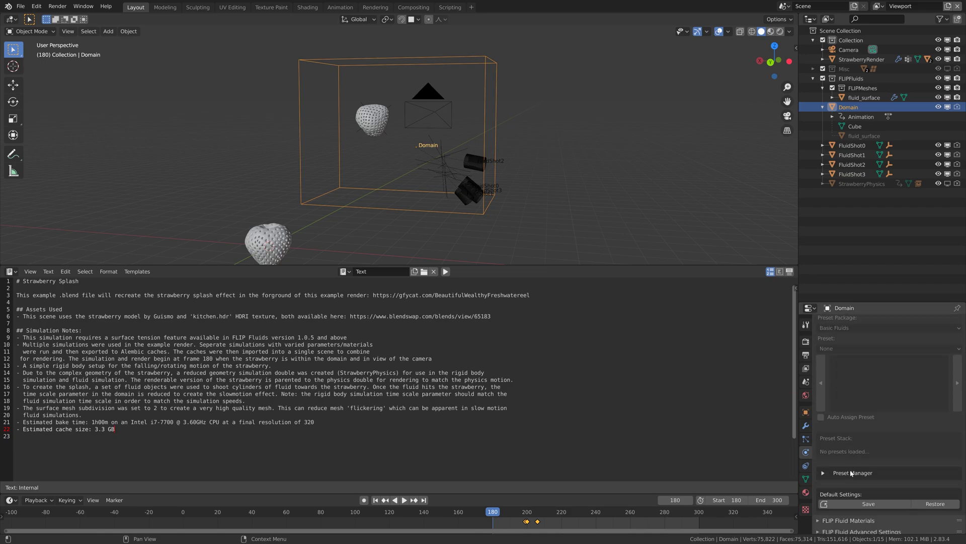
click(825, 448)
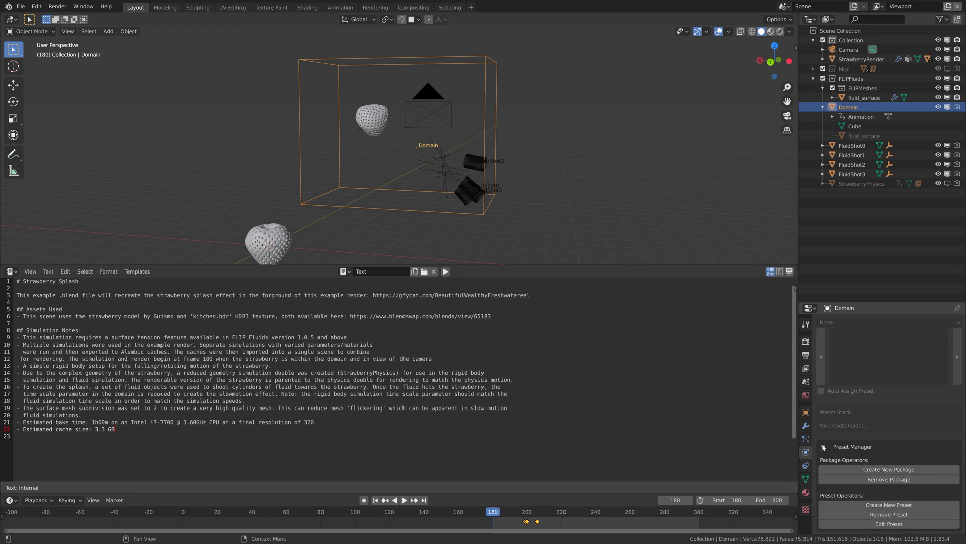
click(823, 447)
scroll(822, 443, up, 5)
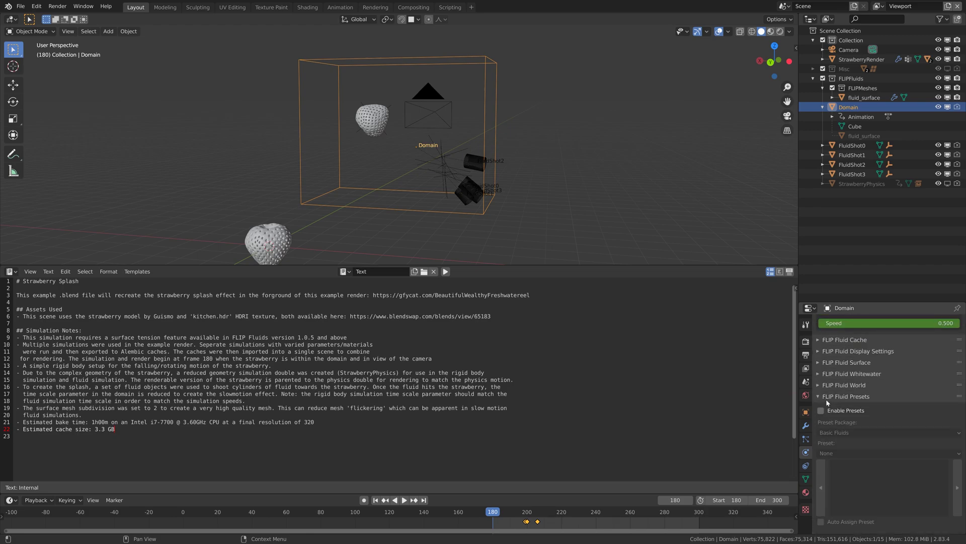
Bake the strawberry splash fluid simulation and play back the result
scroll(821, 397, up, 8)
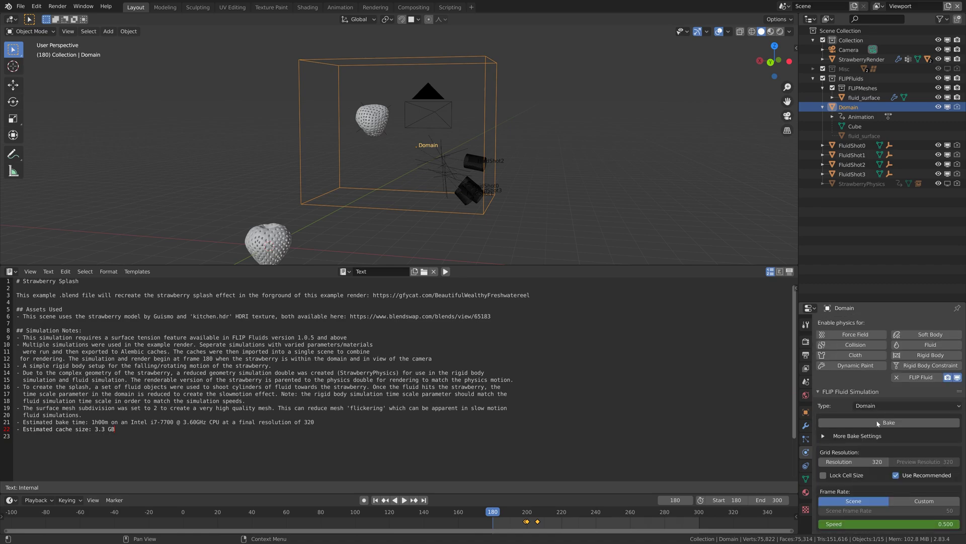
click(866, 423)
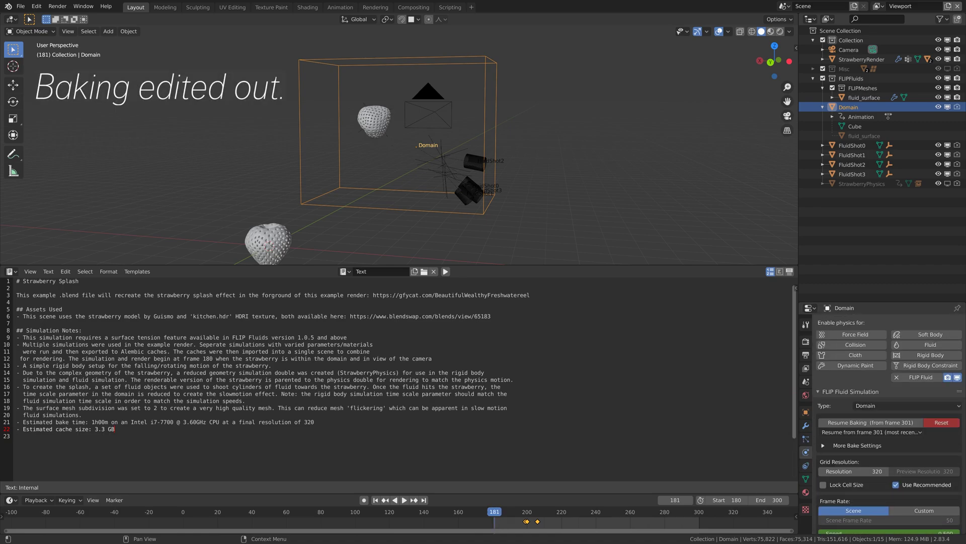
key(space)
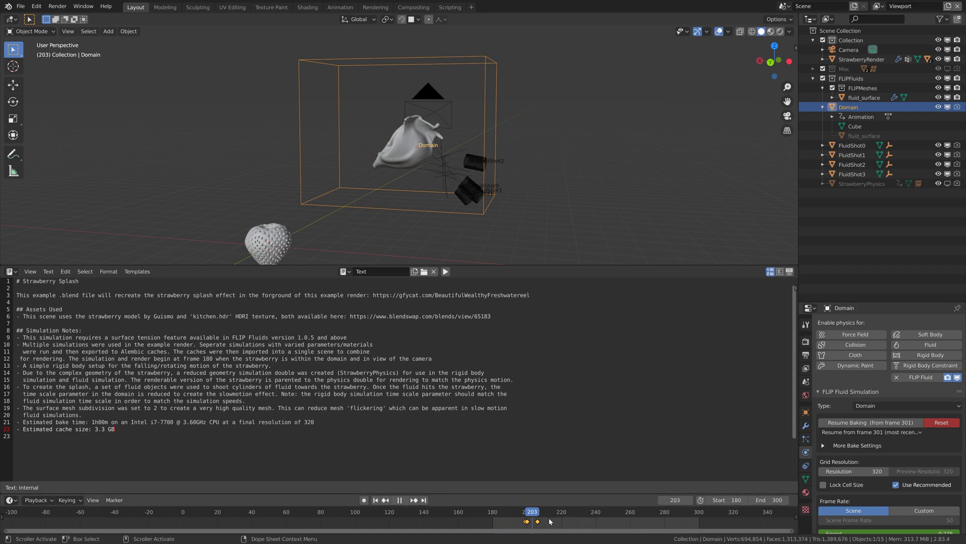
key(Escape)
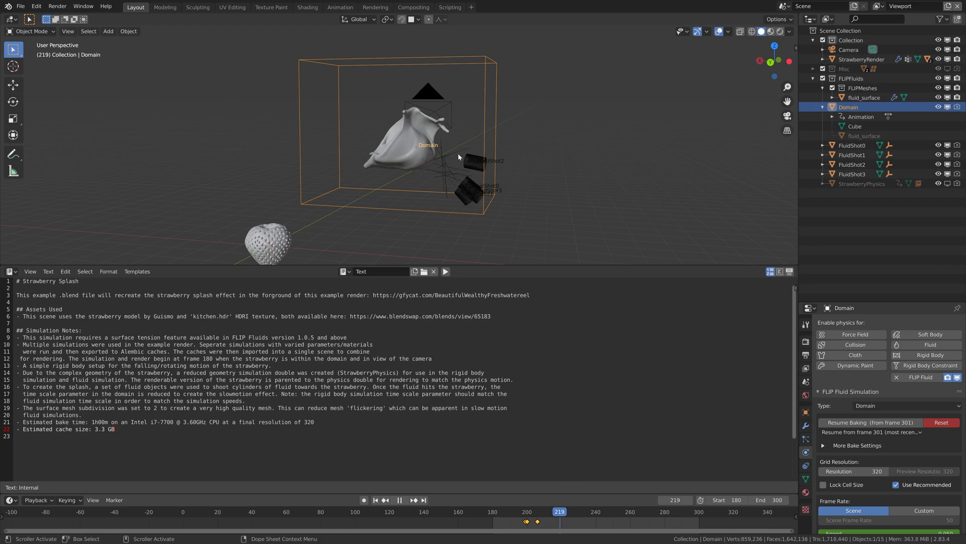
Go to frame 231 and view the splash through the camera
middle_drag(458, 153, 582, 499)
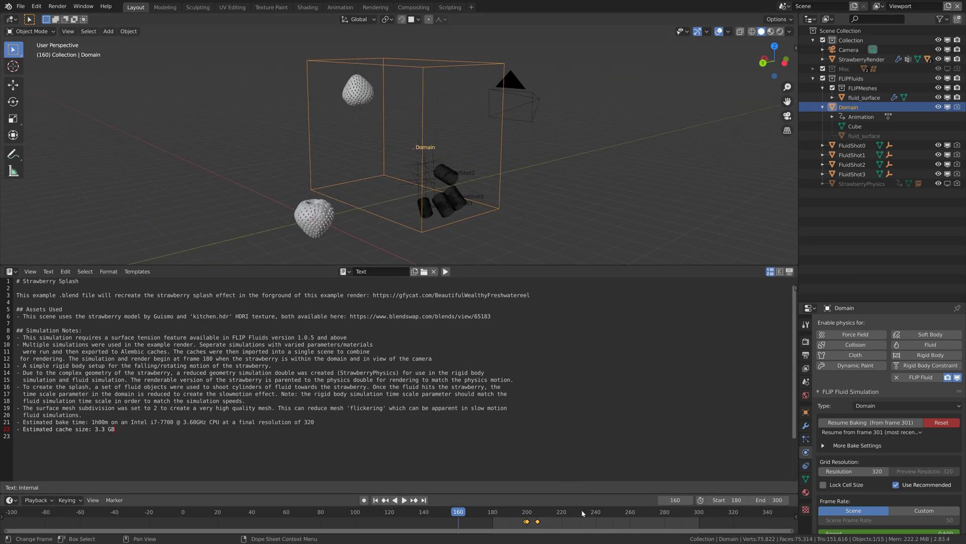
click(581, 510)
middle_drag(475, 209, 352, 132)
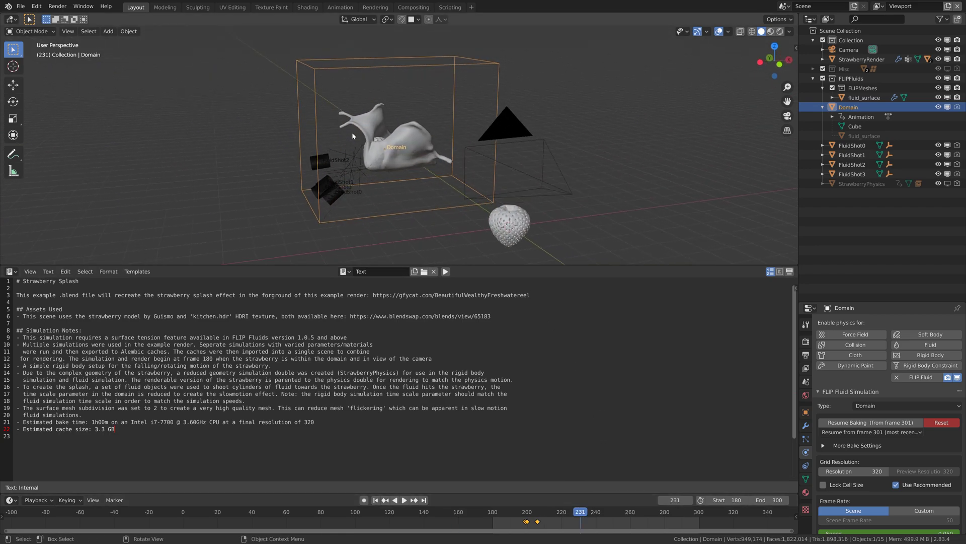
key(KP_0)
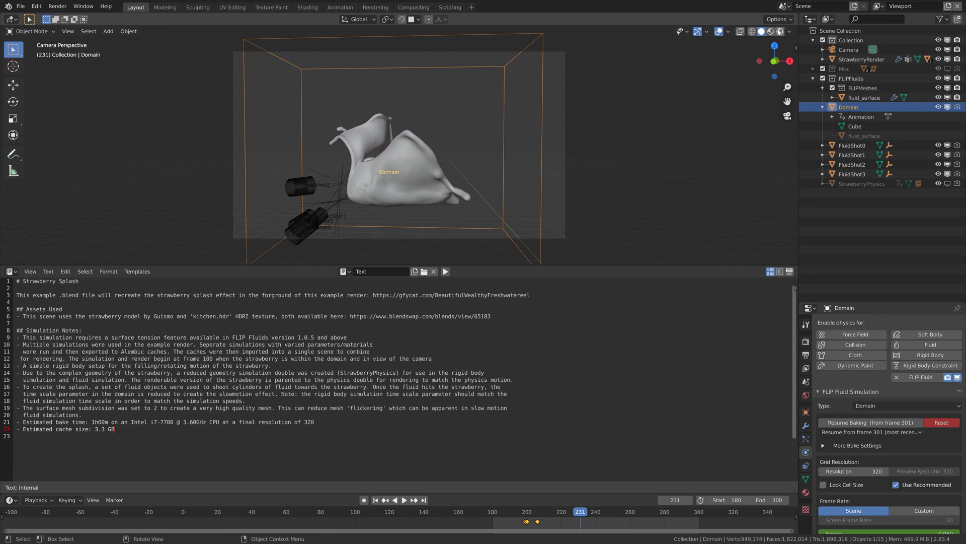
Preview in rendered shading with render and viewport samples at 30, checking frames 215 and 188
click(779, 31)
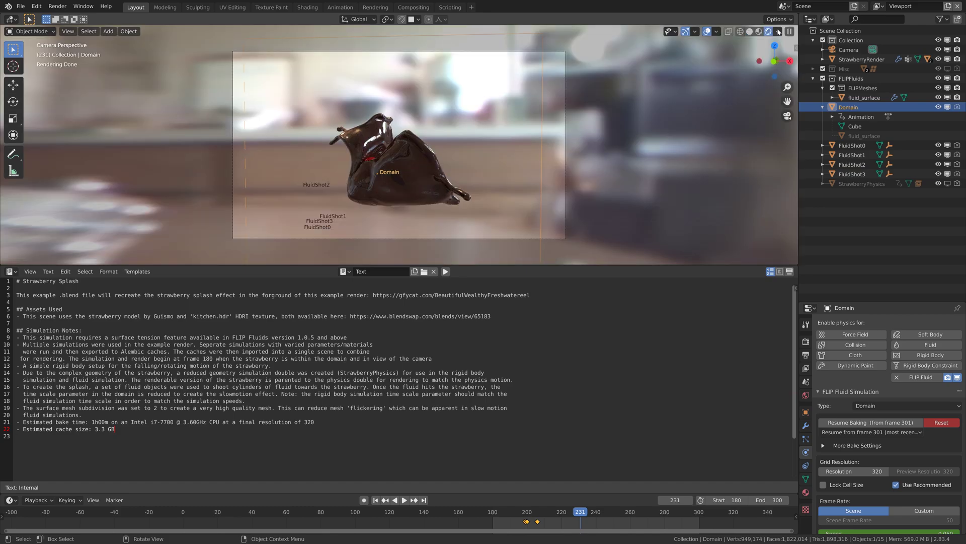
click(805, 341)
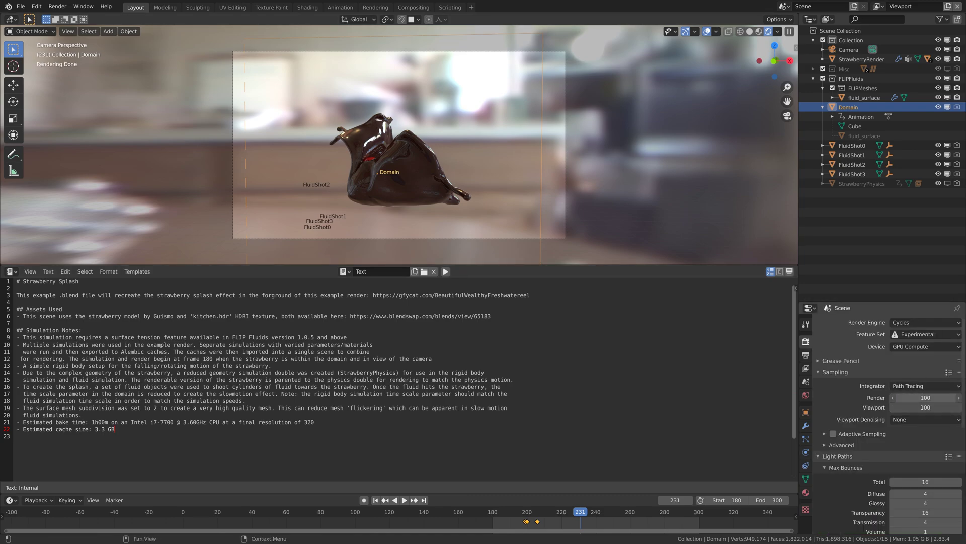
drag(926, 397, 926, 407)
text(30)
key(Return)
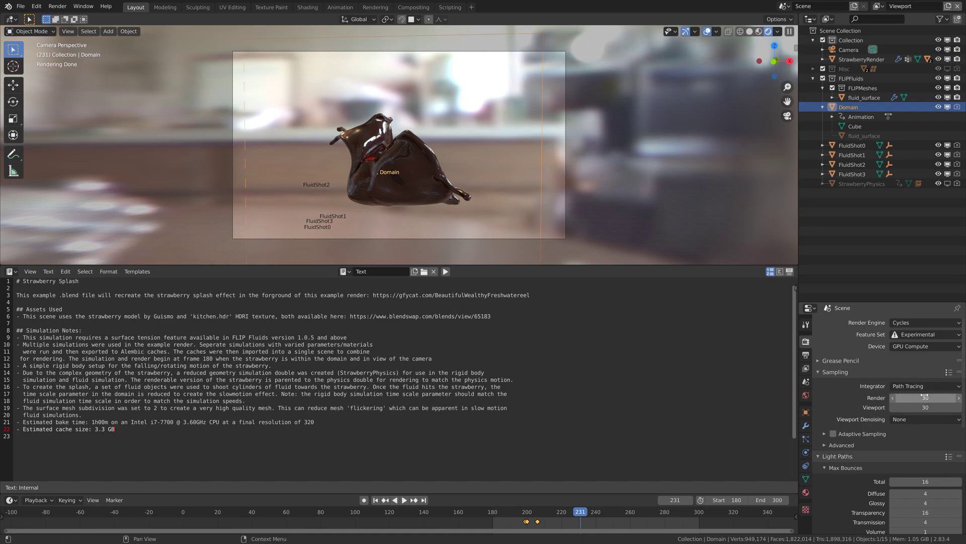
click(553, 512)
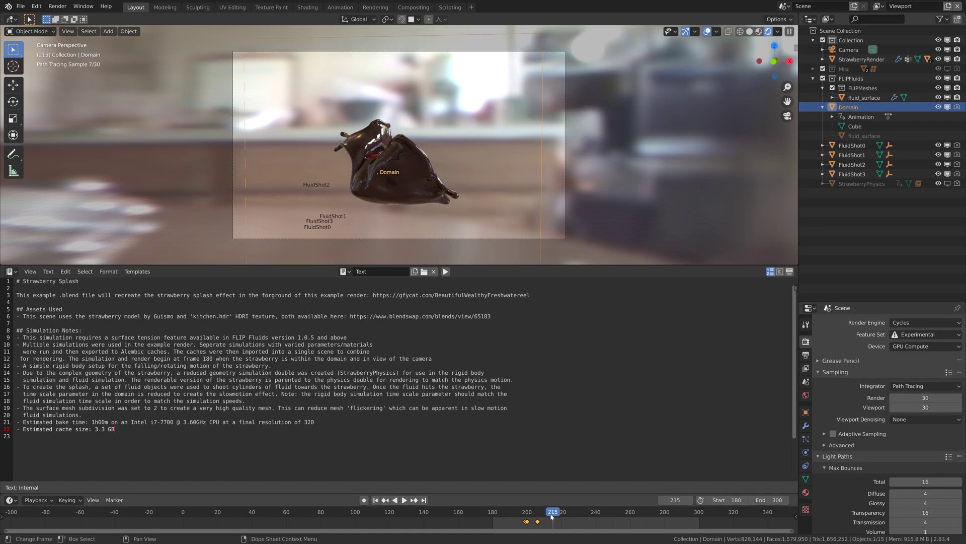
click(506, 511)
Return to solid shading and set the output resolution scale to 200%
click(749, 31)
click(806, 355)
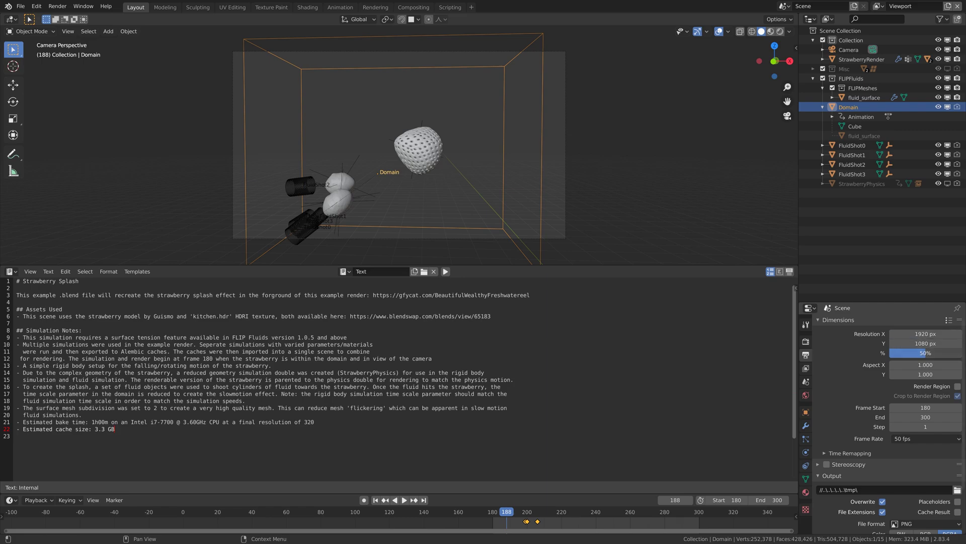
double_click(925, 353)
text(200)
key(Return)
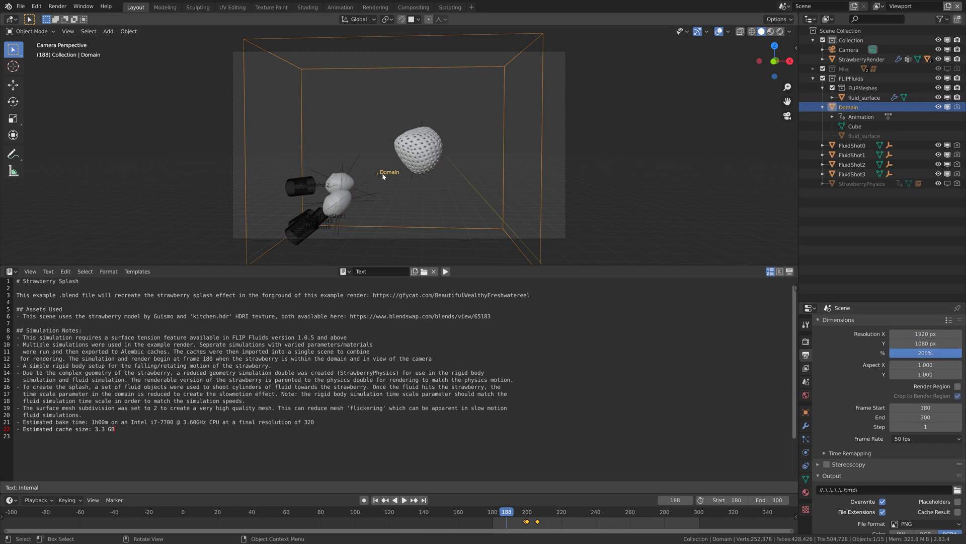
Add a plane mesh to the scene and return to the camera view
key(shift+a)
key(shift+a)
mouse_move(381, 177)
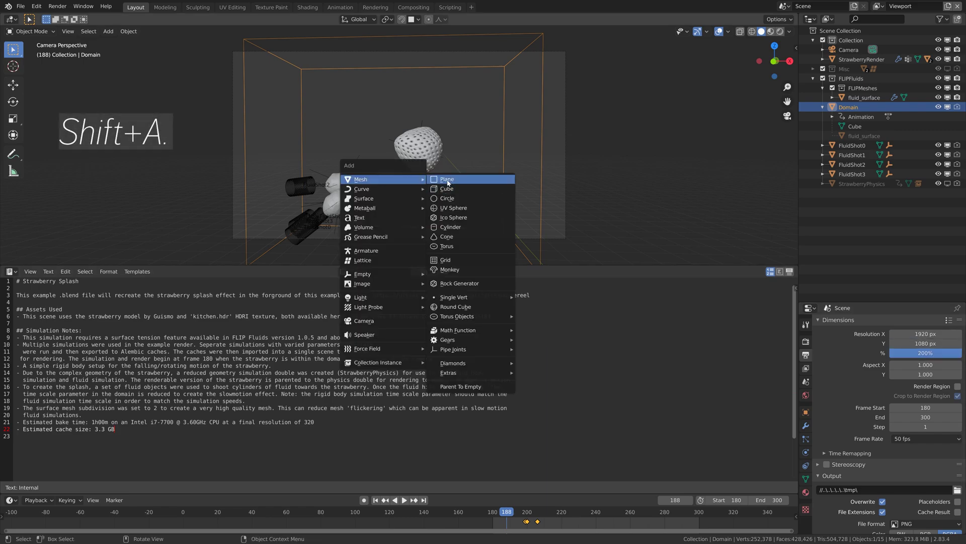
click(443, 178)
scroll(427, 195, down, 4)
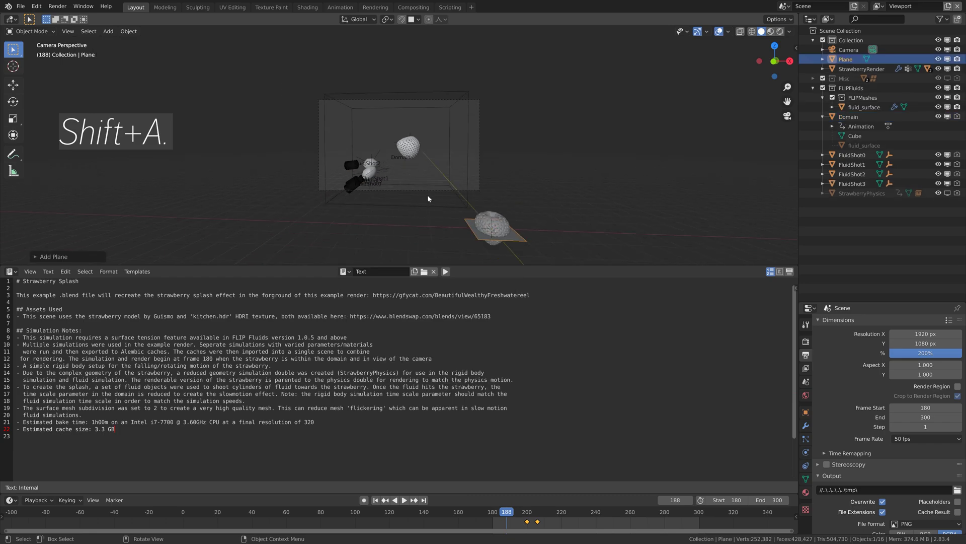
middle_drag(427, 195, 461, 199)
scroll(439, 213, down, 3)
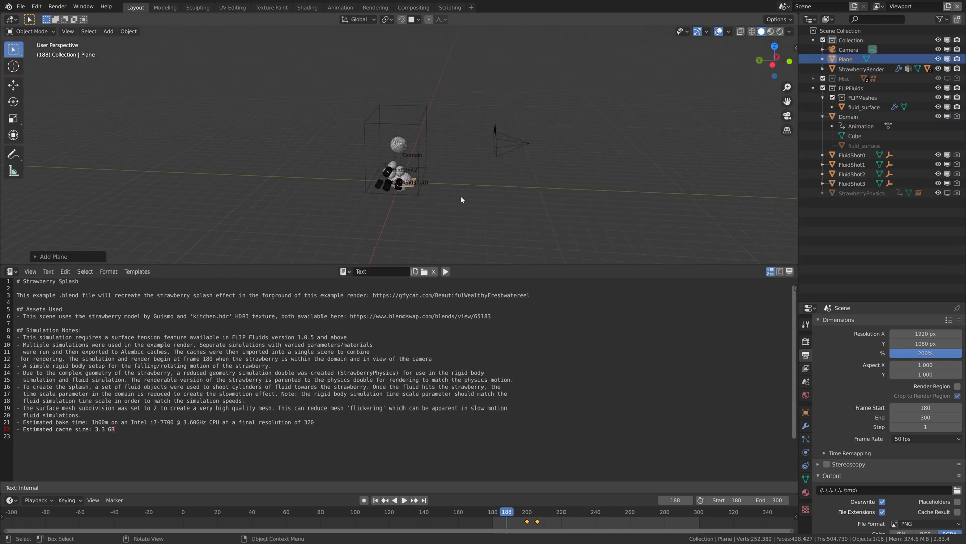
key(KP_0)
Stand the plane upright (X 90°), scale it 8×, and push it back along Y behind the splash
key(g)
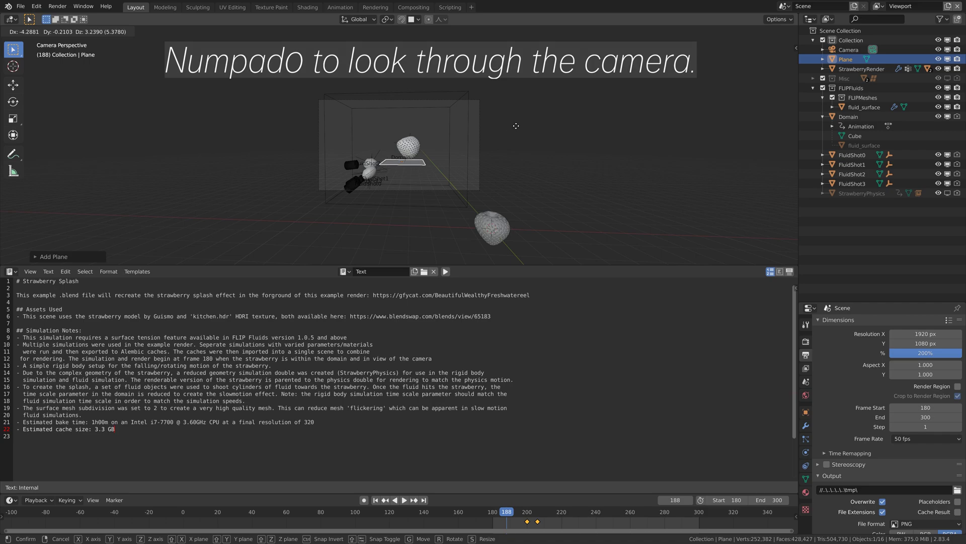
click(514, 123)
text(rx90)
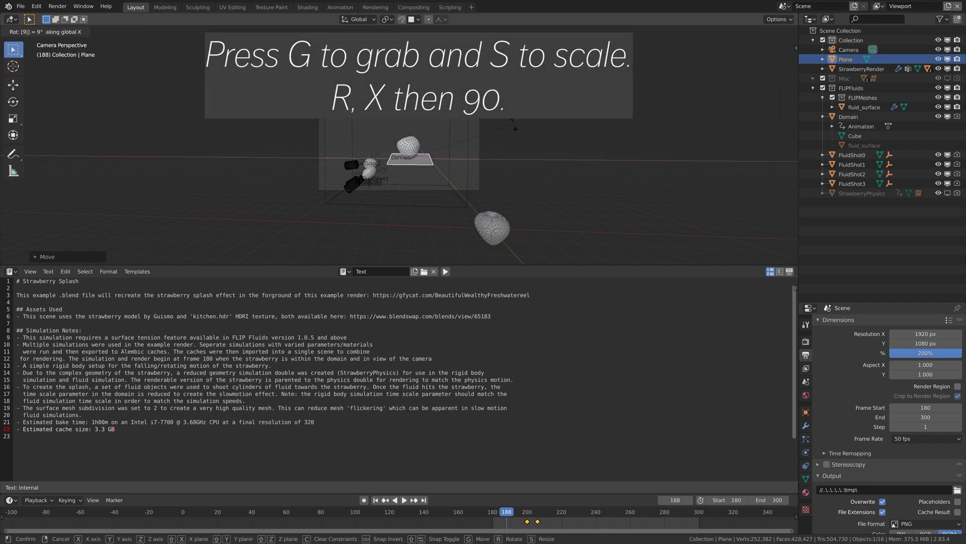
key(Return)
text(s8)
key(Return)
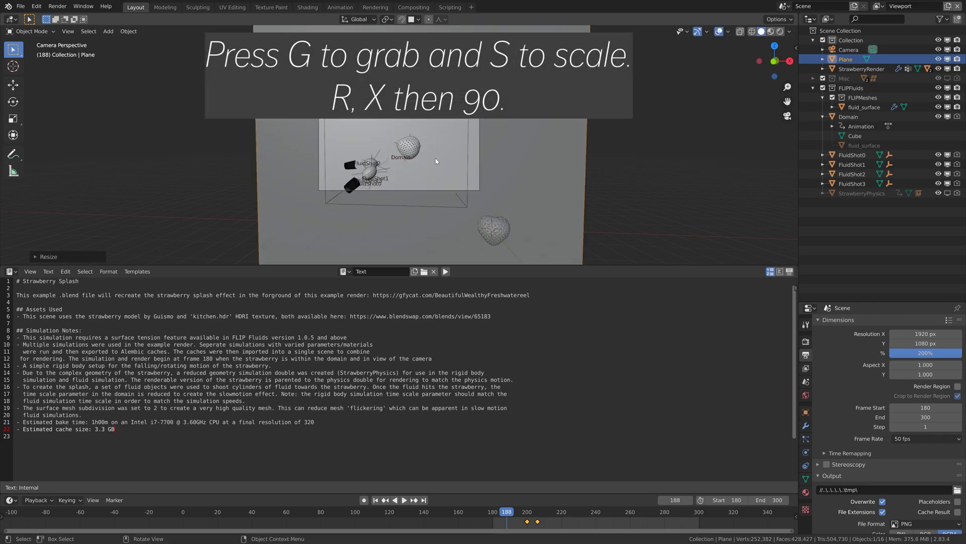
key(g)
key(y)
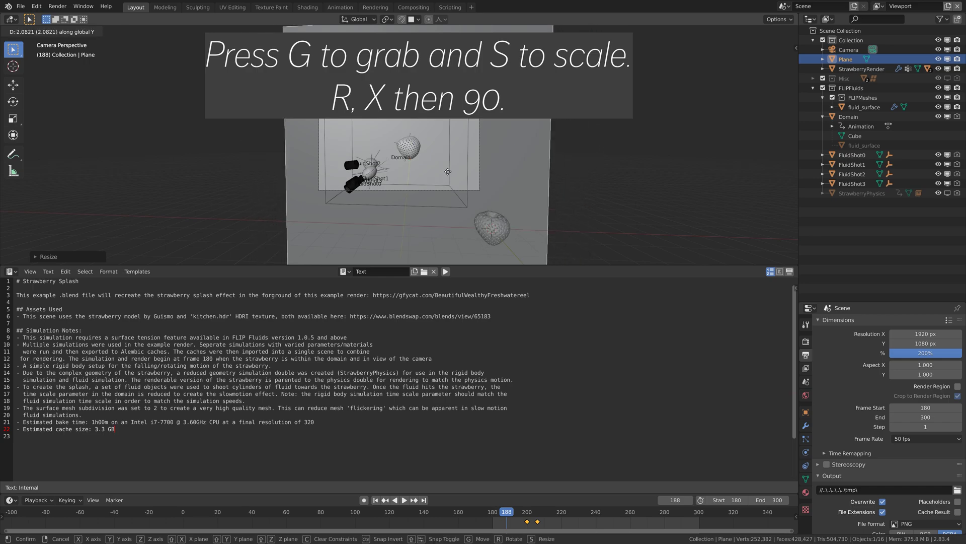
click(448, 174)
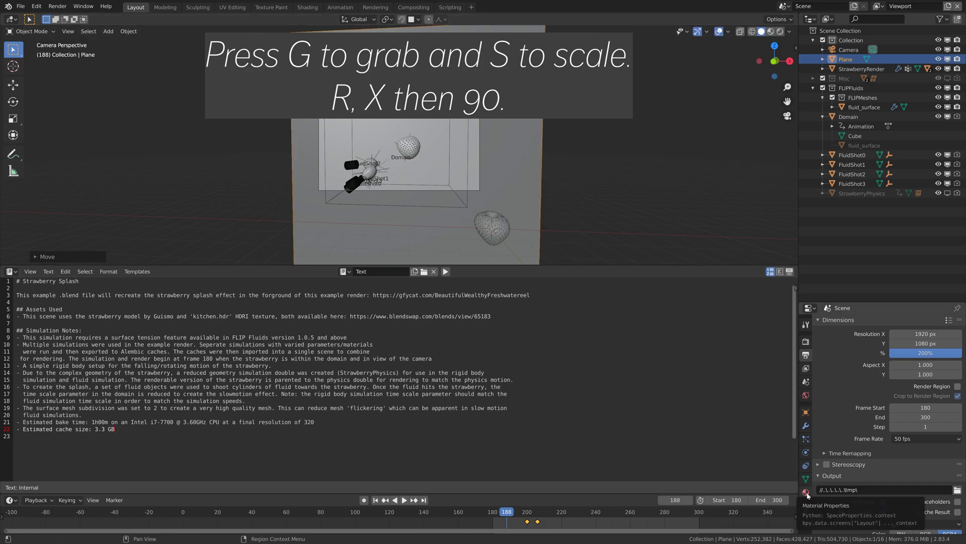
click(806, 492)
Give the backdrop plane a new Emission material and preview the rendered splash at frames 234 and 280
click(850, 355)
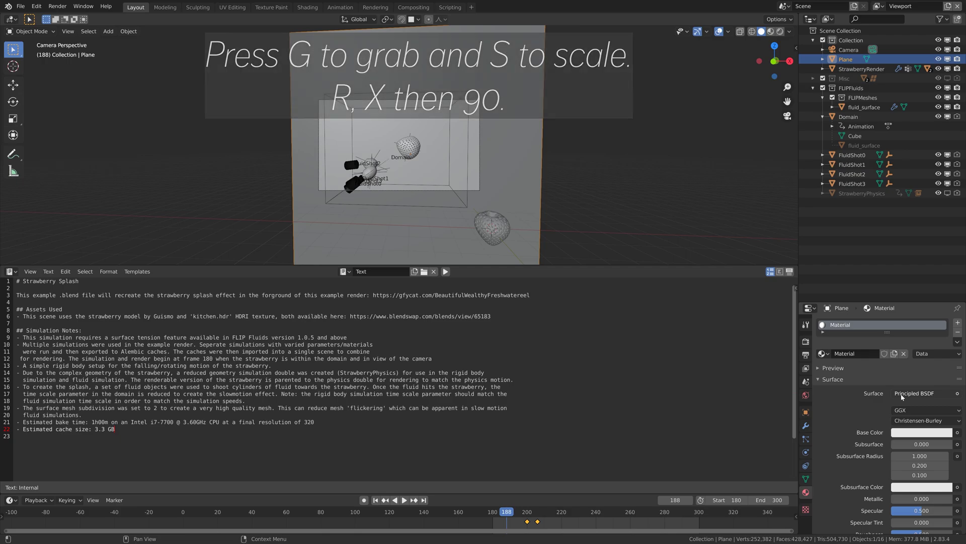
scroll(468, 140, up, 4)
click(780, 33)
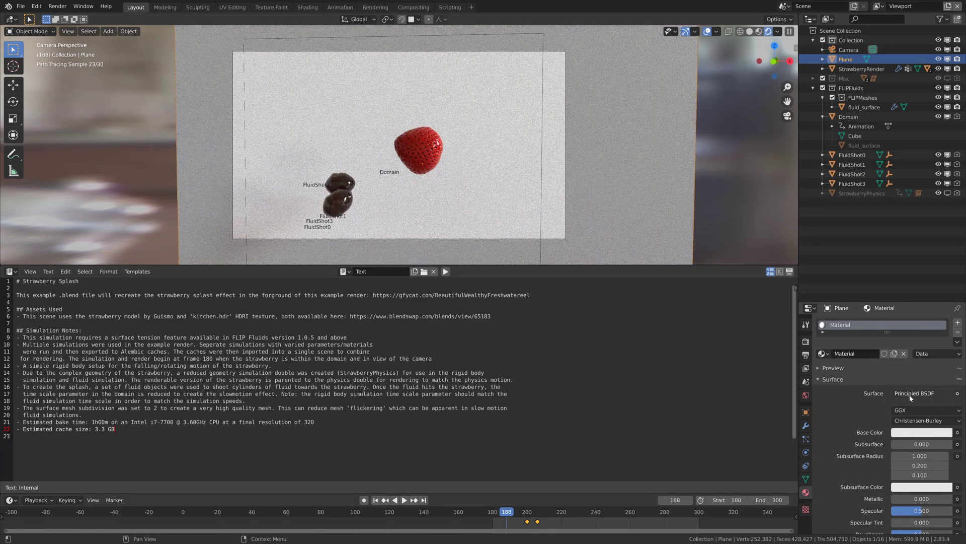
click(914, 394)
click(845, 196)
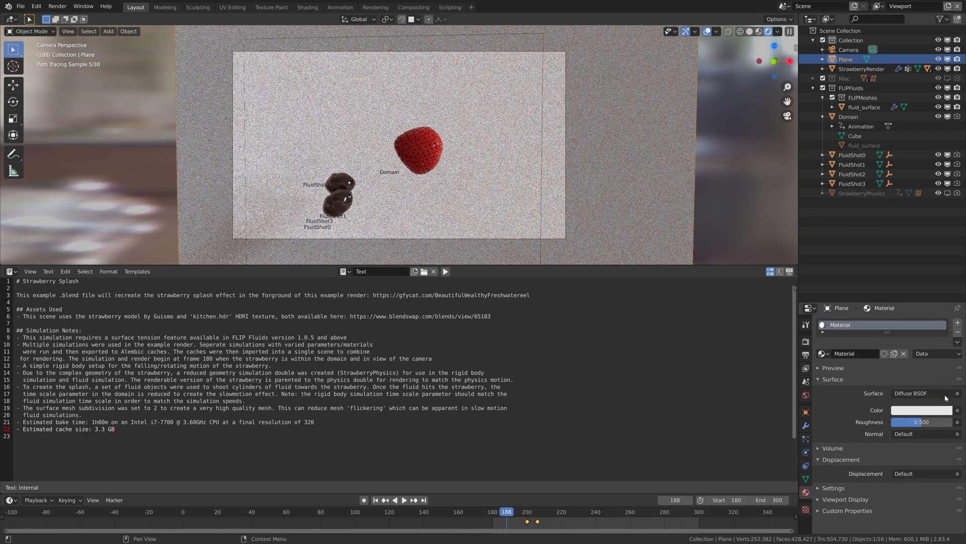
click(945, 394)
click(842, 210)
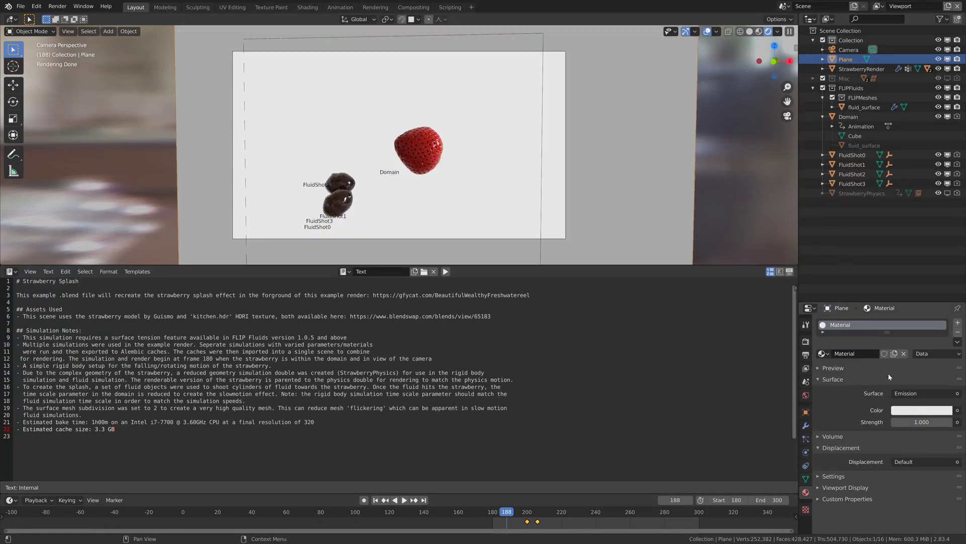
click(586, 511)
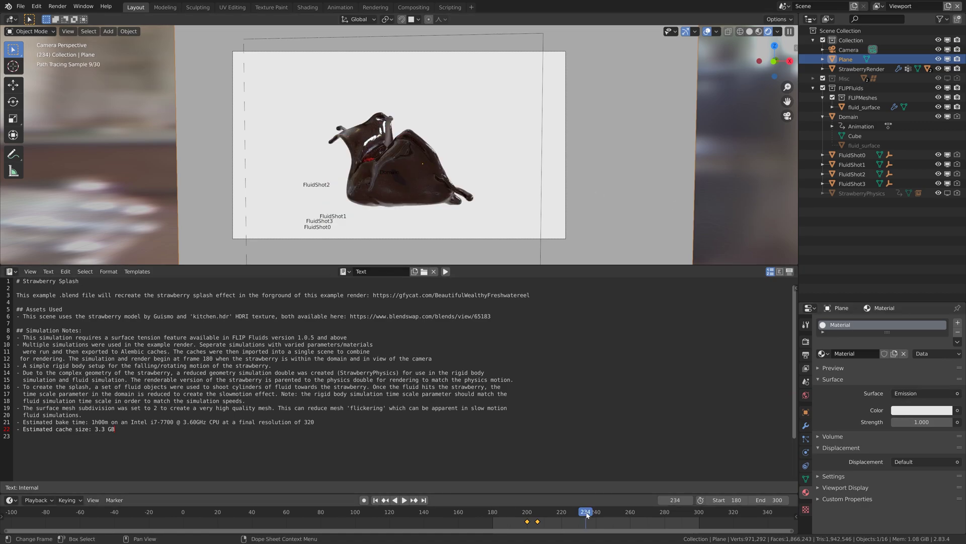
click(665, 511)
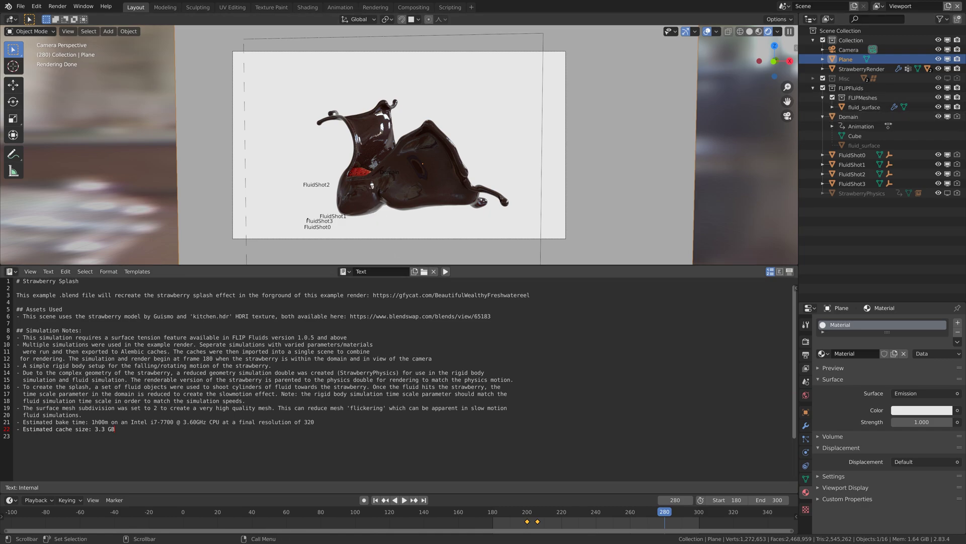
Scrub the timeline between frames 194 and 331 to preview the chocolate splash
drag(613, 510, 516, 510)
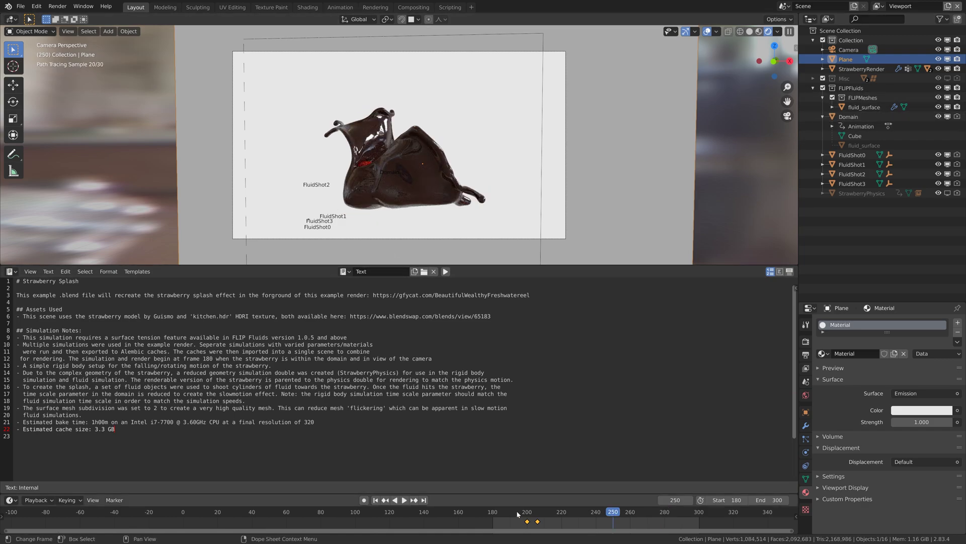
scroll(409, 165, up, 3)
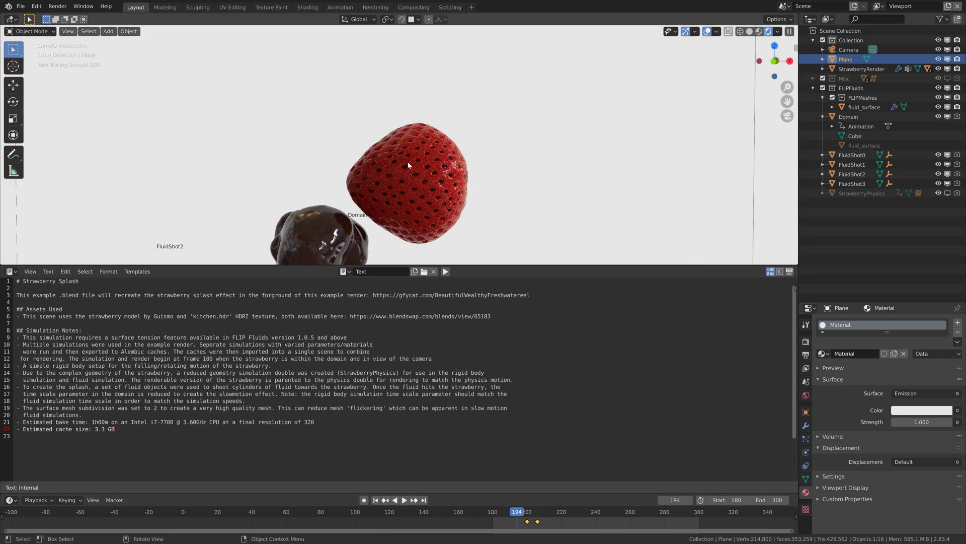
scroll(409, 166, down, 5)
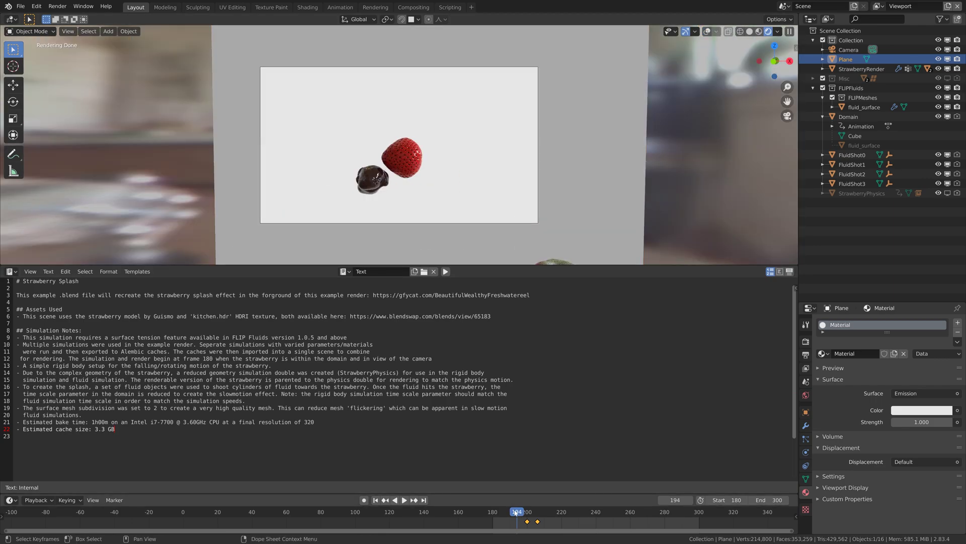
drag(533, 511, 752, 513)
click(570, 512)
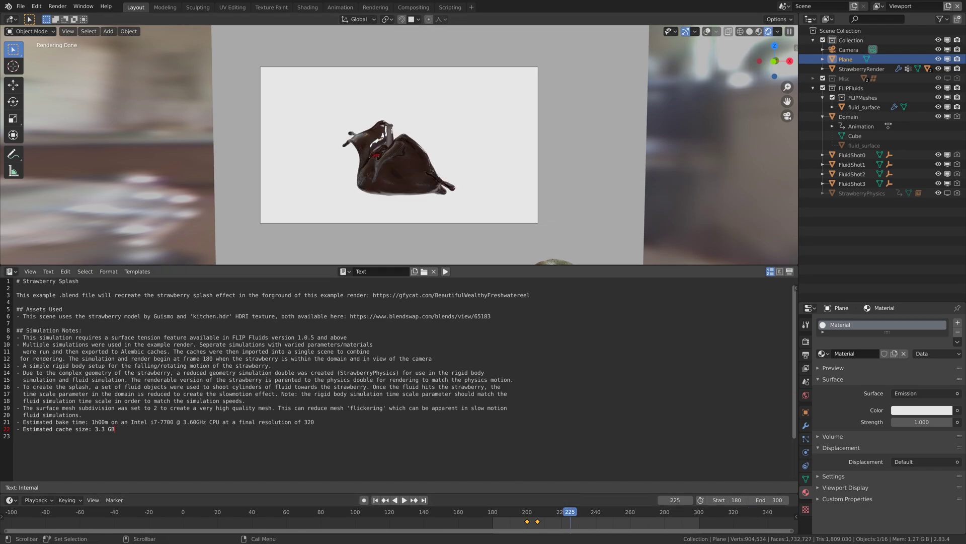
At frame 190, review world, render and performance settings, then show the PNG RGBA 16-bit output panel
click(805, 395)
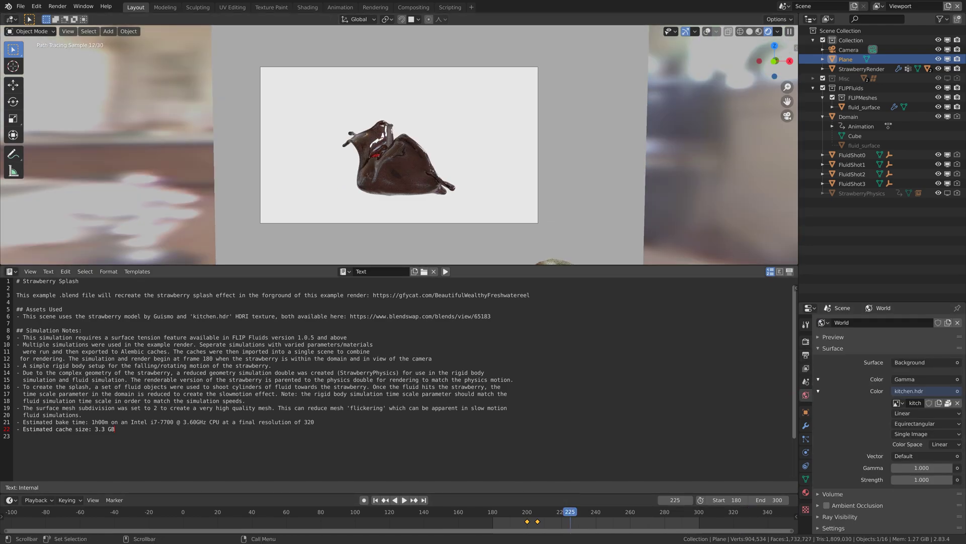
click(513, 513)
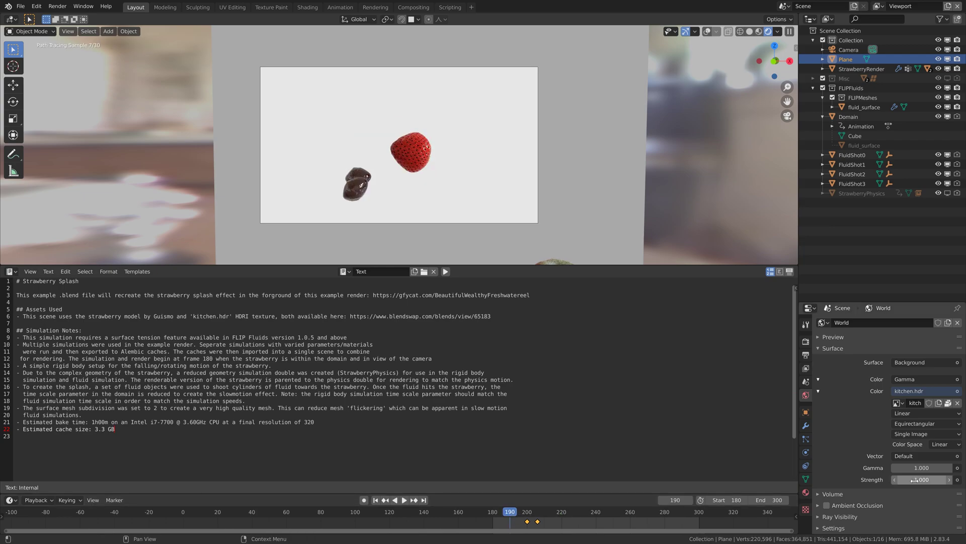
click(805, 341)
click(826, 495)
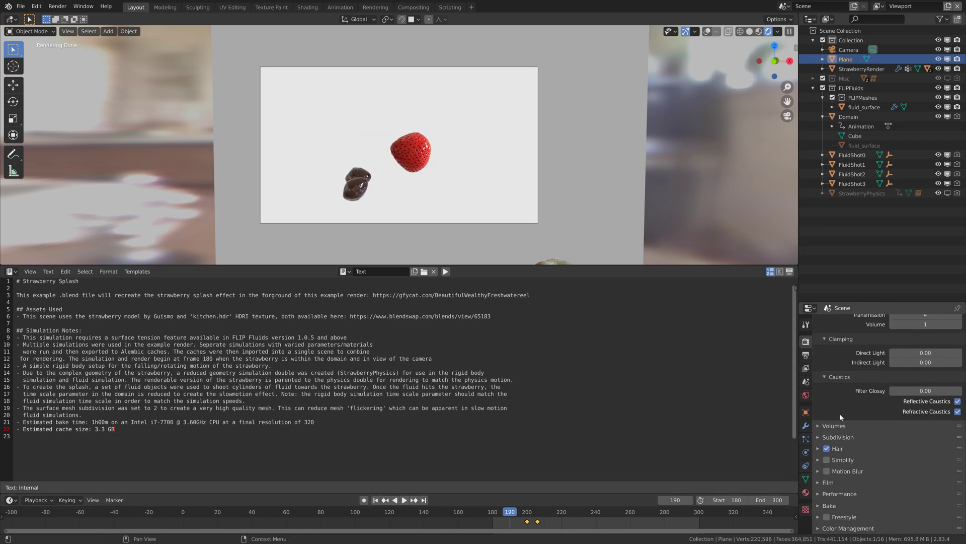
click(805, 355)
scroll(846, 449, down, 3)
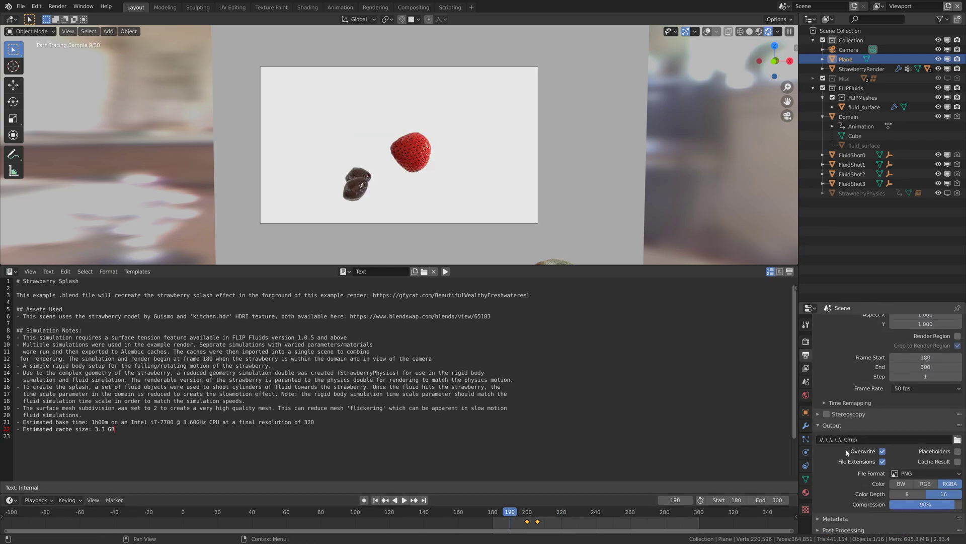
Set the render output path to E:\Large renders\Berry\tut, then scrub frames 235 and 205
click(958, 438)
click(281, 147)
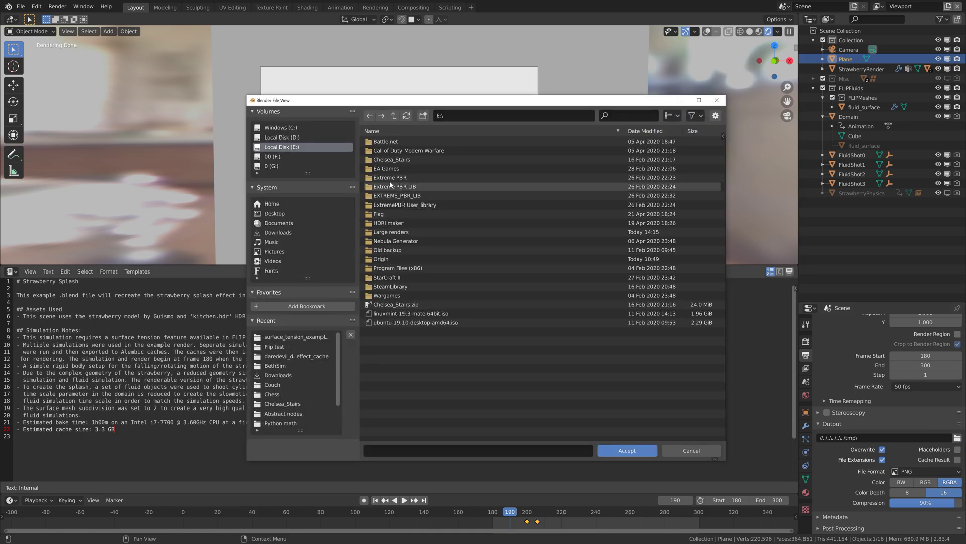
double_click(391, 232)
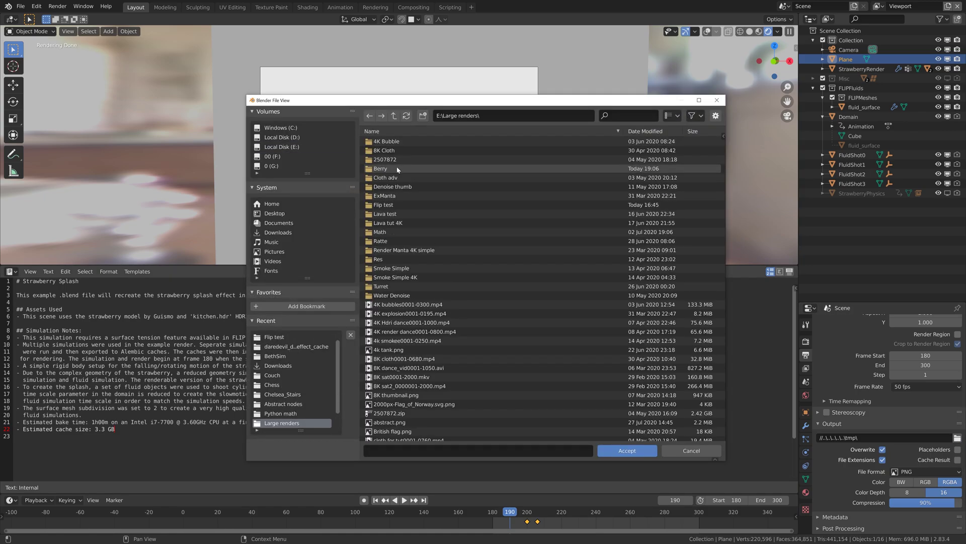
double_click(380, 168)
text(tut)
key(Return)
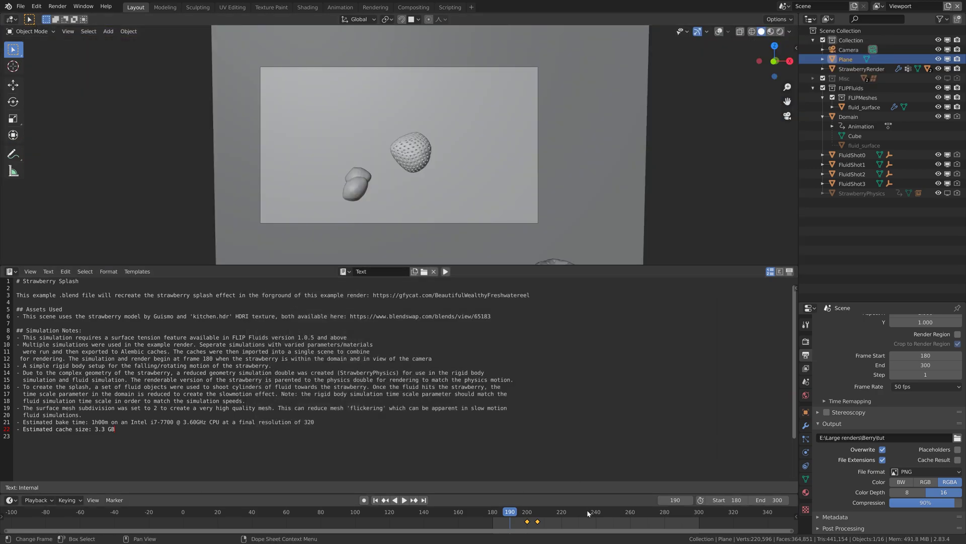
click(588, 513)
click(537, 513)
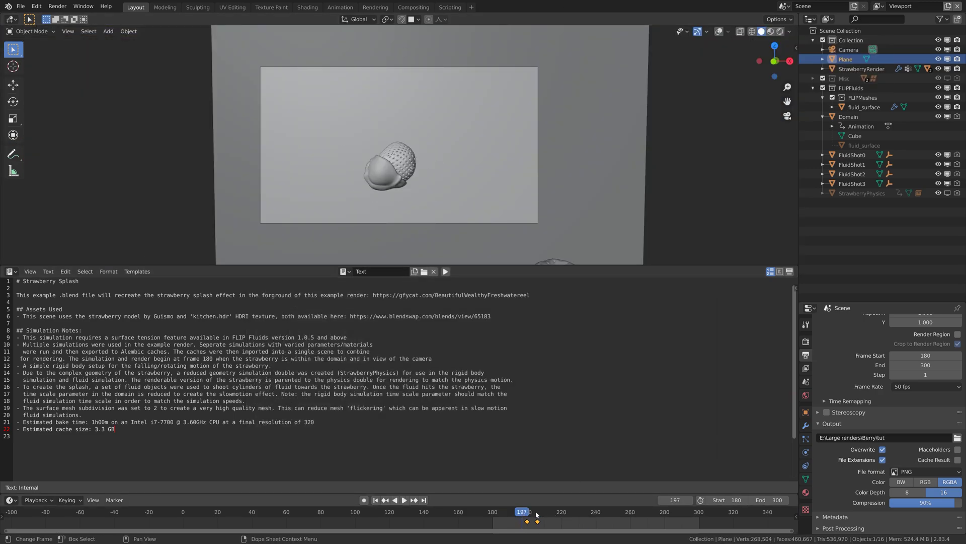
Test-render frame 281 and zoom and pan around the strawberry splash in the result
click(665, 513)
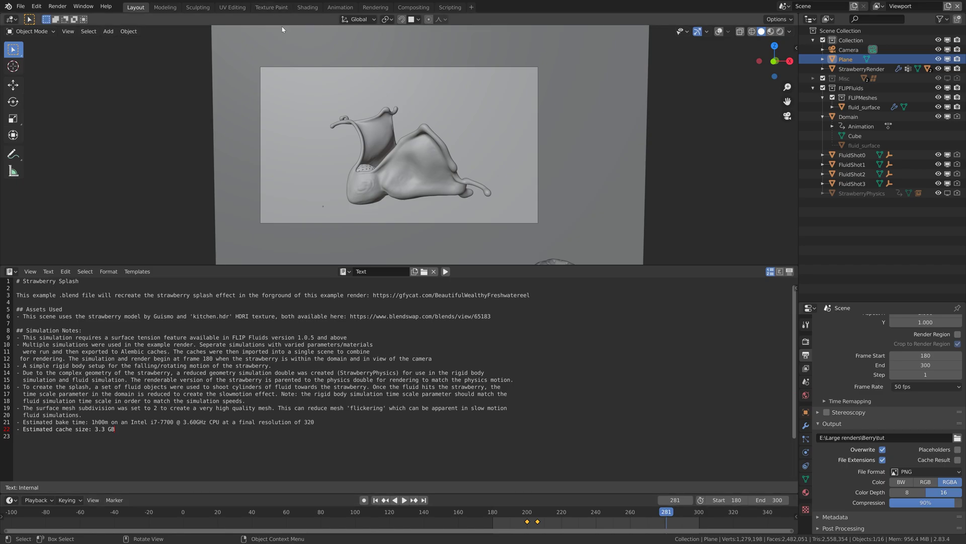
click(57, 6)
click(71, 18)
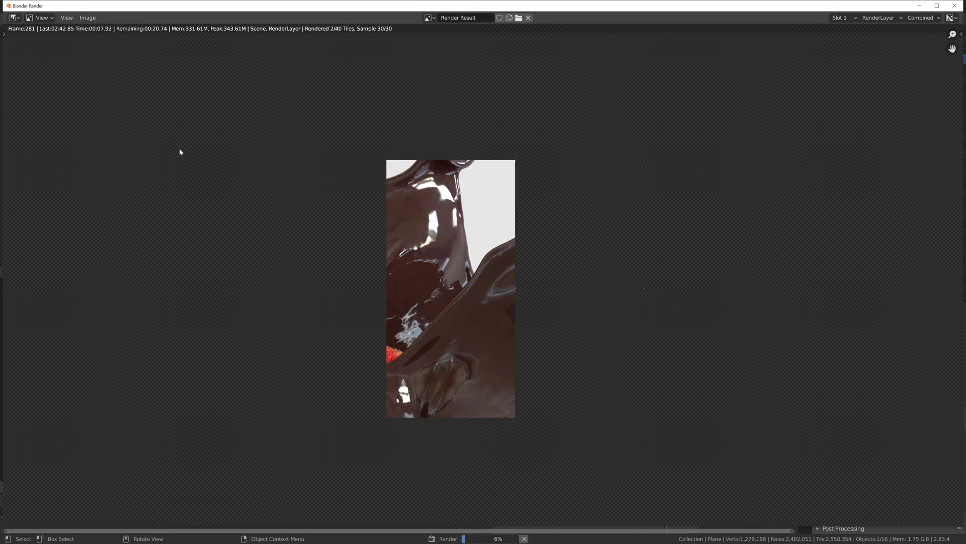
scroll(343, 402, up, 3)
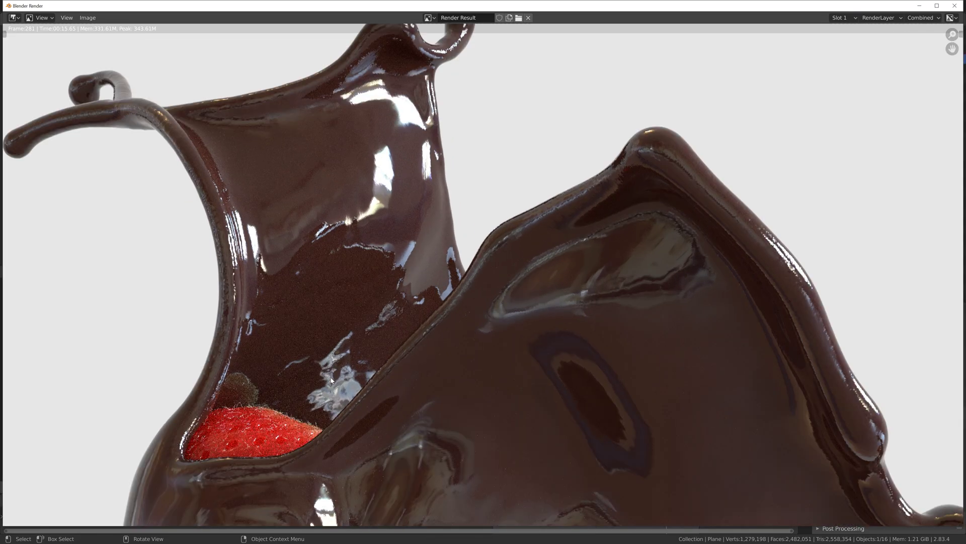
middle_drag(349, 412, 457, 257)
scroll(456, 256, down, 5)
middle_drag(447, 316, 381, 311)
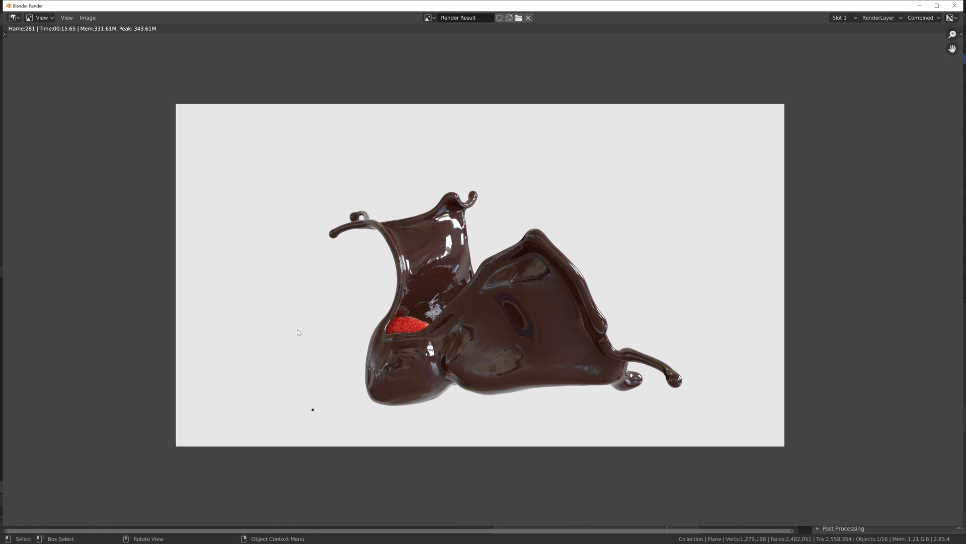
Close the render result and raise the render sample count to 128 in the Render properties
click(957, 6)
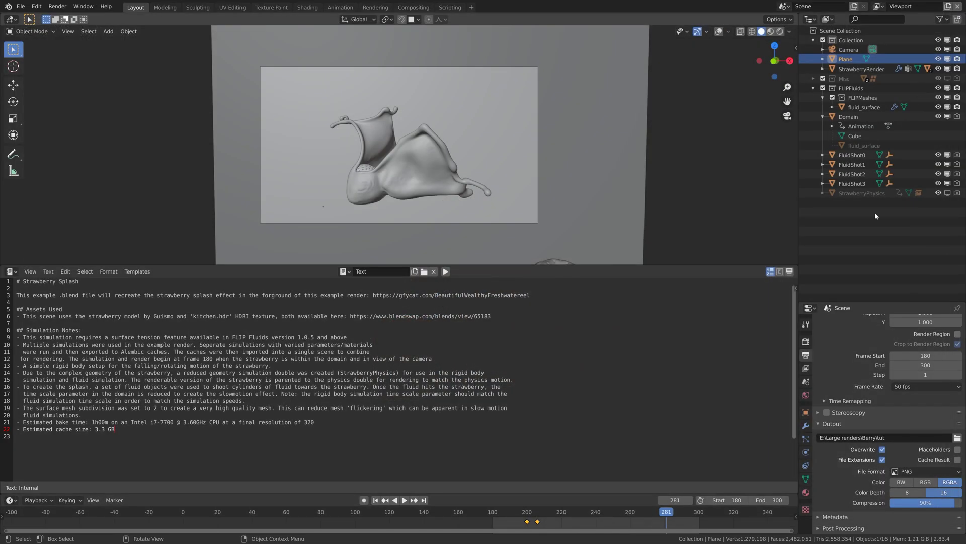
click(805, 342)
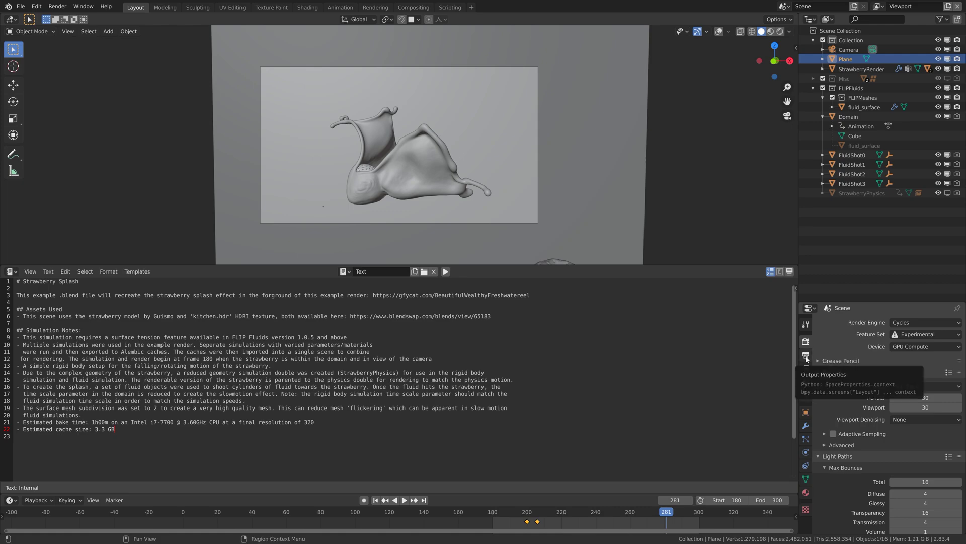
click(805, 368)
scroll(860, 453, down, 5)
scroll(861, 453, up, 4)
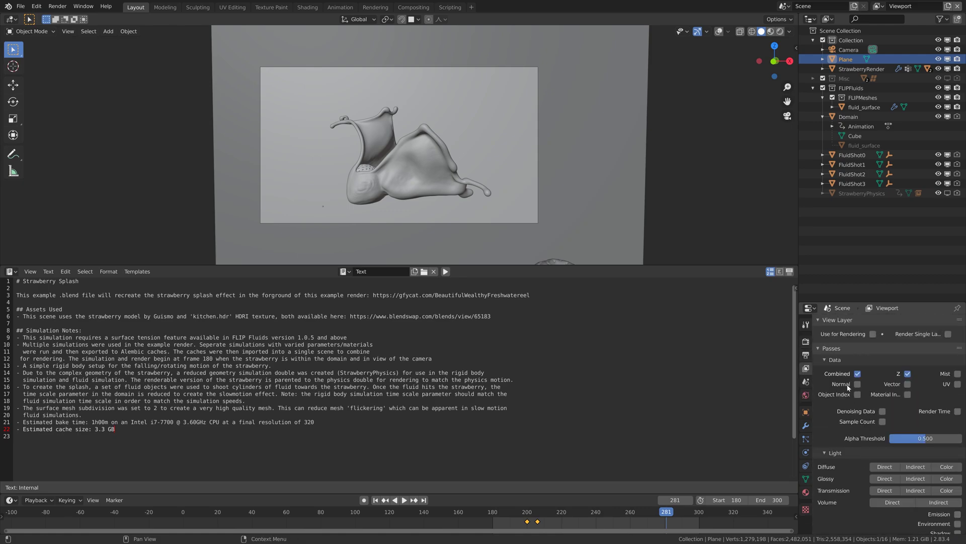
click(805, 343)
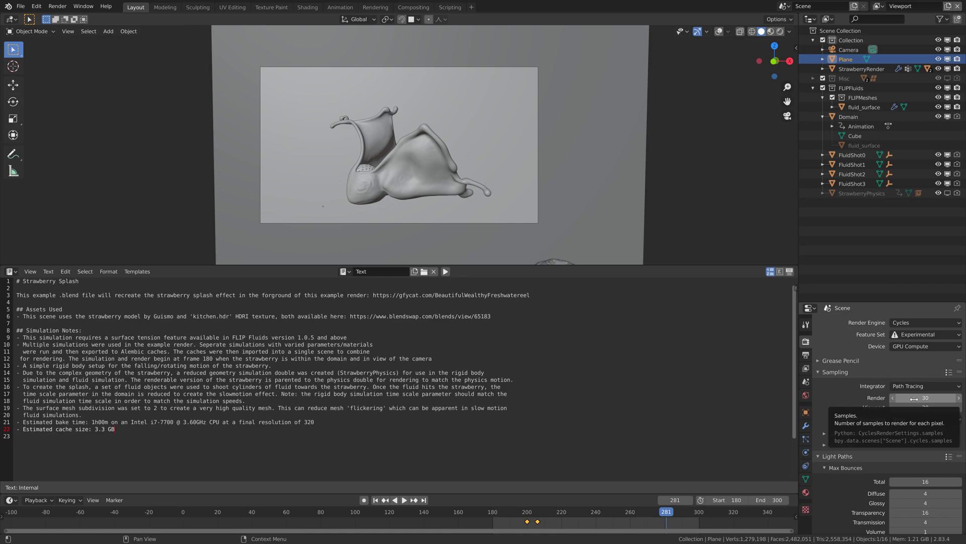
click(914, 399)
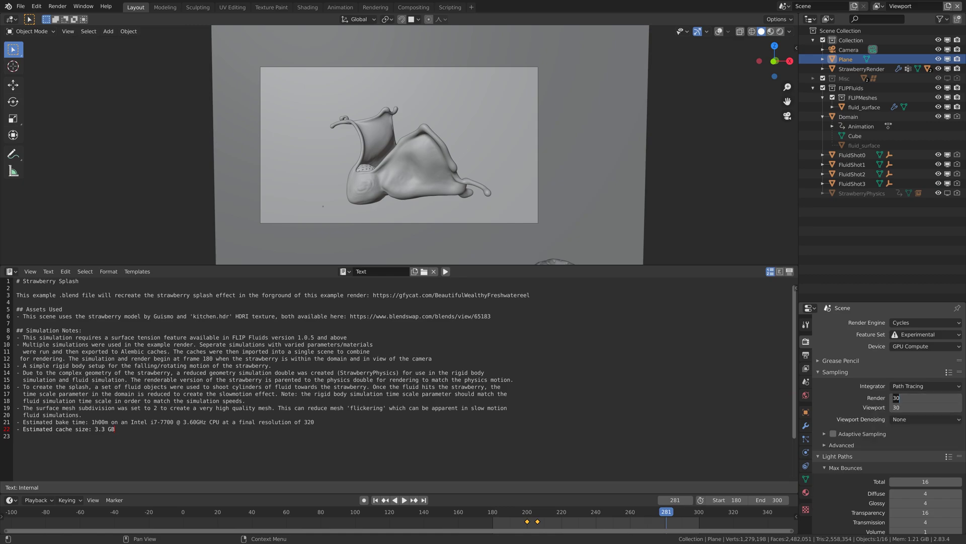
text(128)
key(Return)
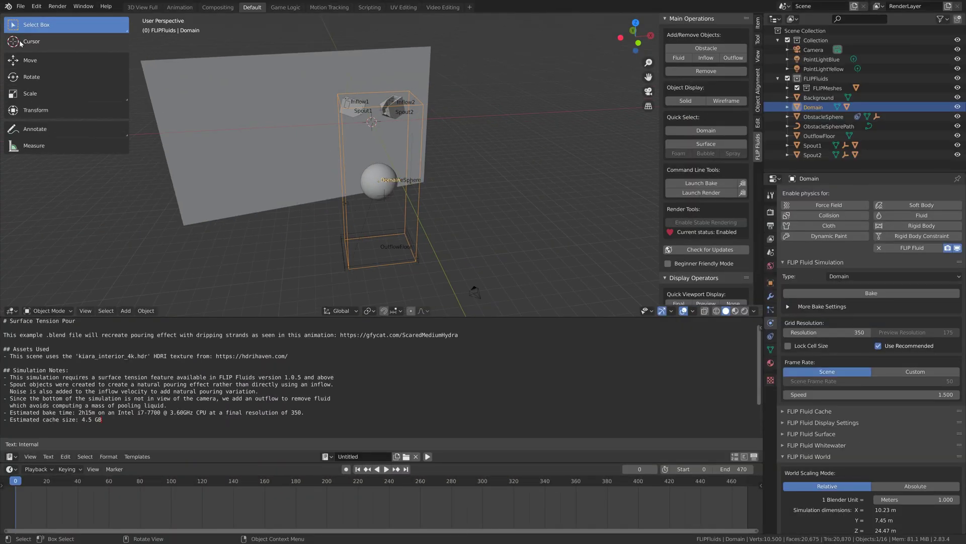
Open surface_tension_zero_gravity_splash-blender-2.8.blend and orbit around its ring of fluid spheres
click(20, 6)
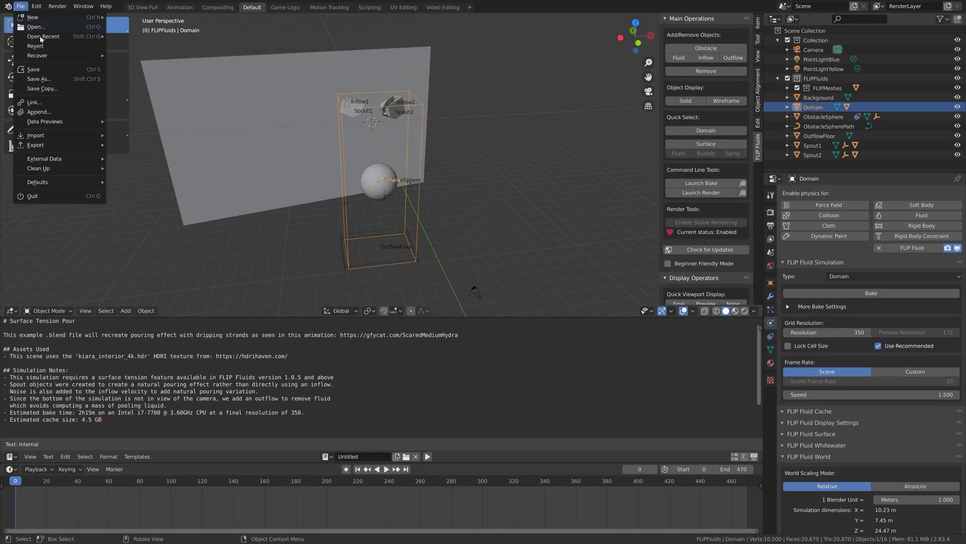
click(32, 27)
click(442, 205)
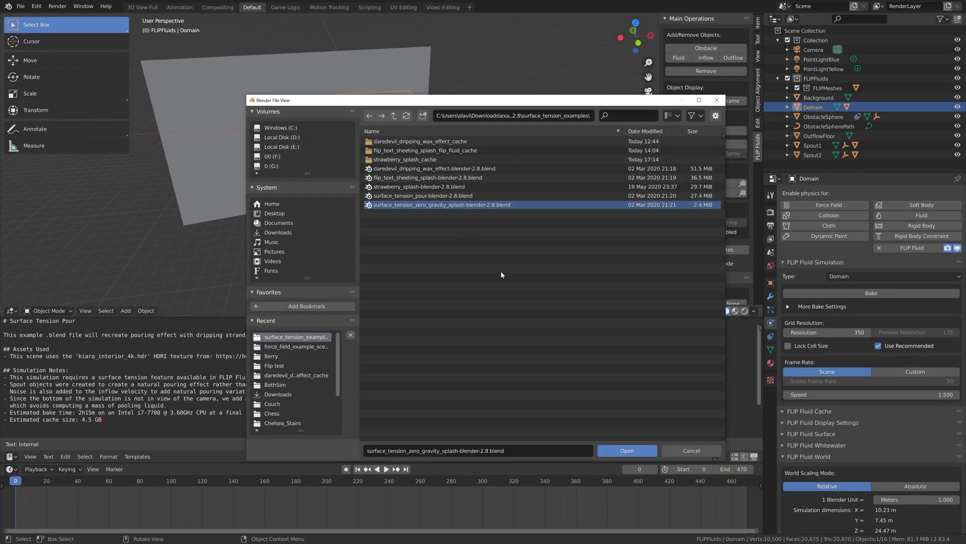
key(Return)
middle_drag(427, 196, 277, 63)
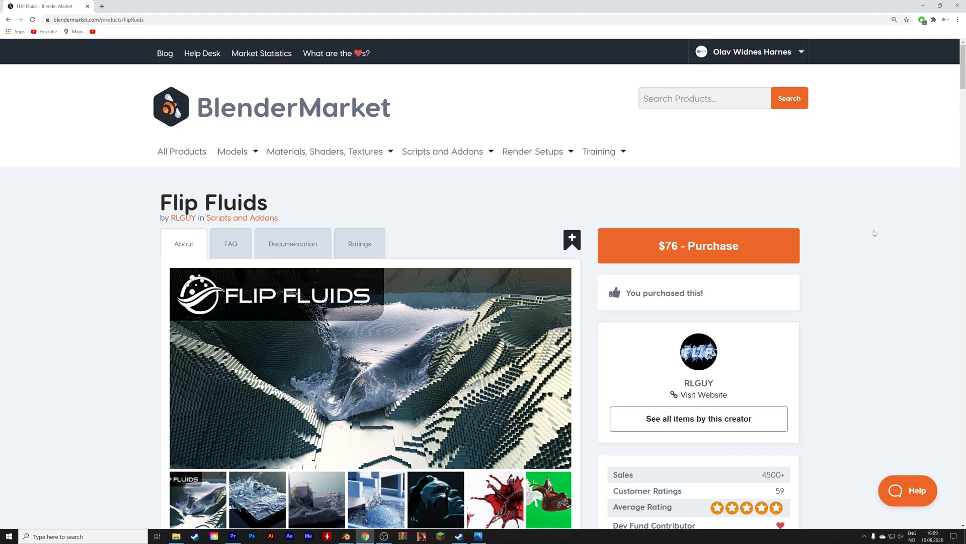
Scroll the Flip Fluids page past Surface Tension Effects, Mesh Generation and Fracture Modifier Support
scroll(874, 233, down, 3)
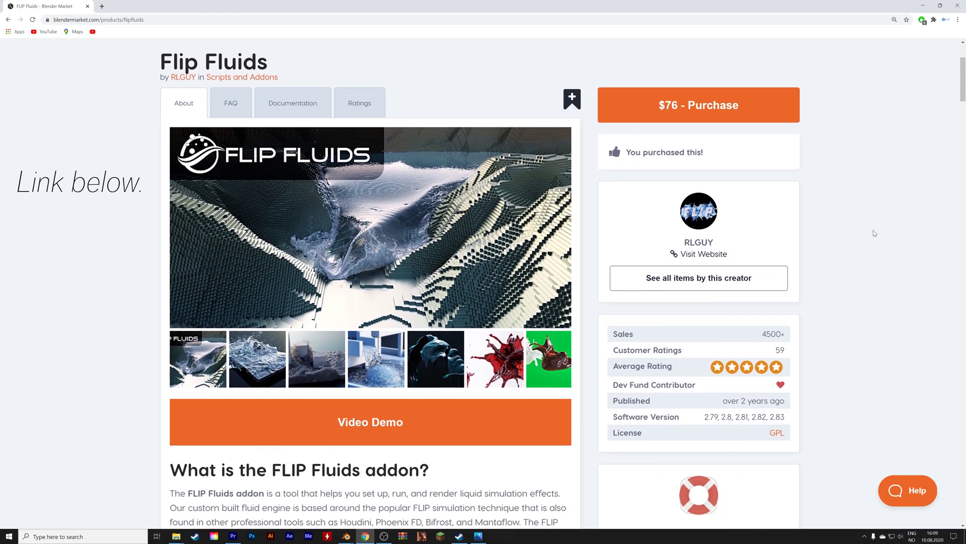
scroll(873, 230, down, 8)
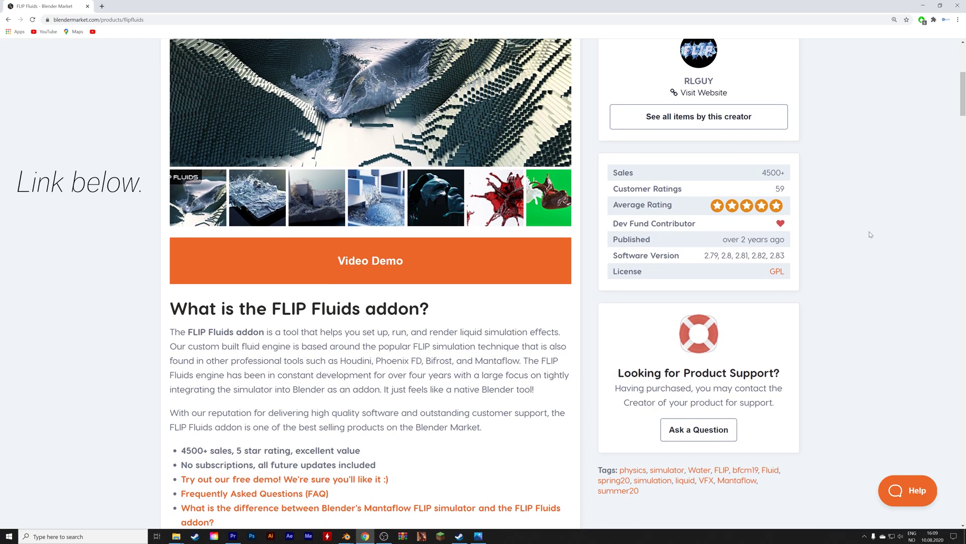
scroll(865, 236, down, 5)
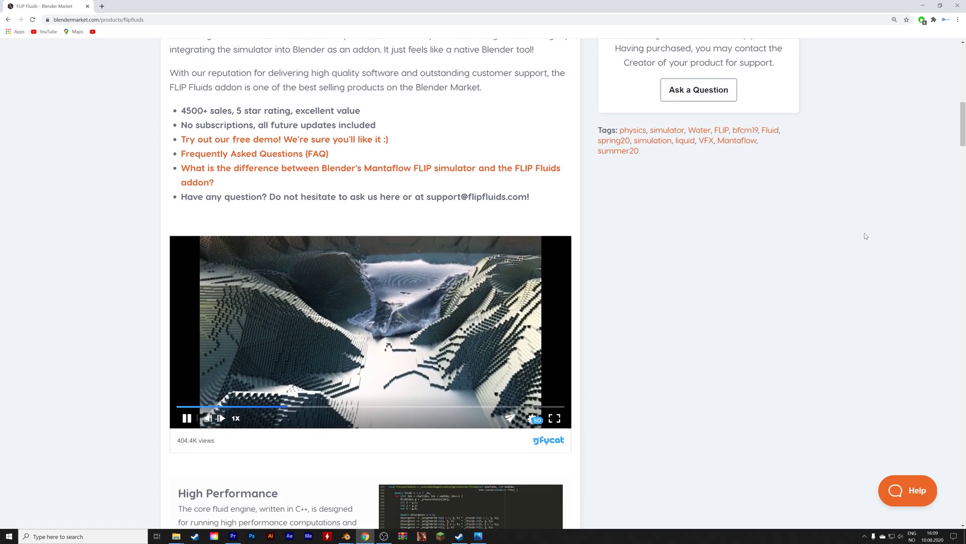
scroll(866, 236, down, 1)
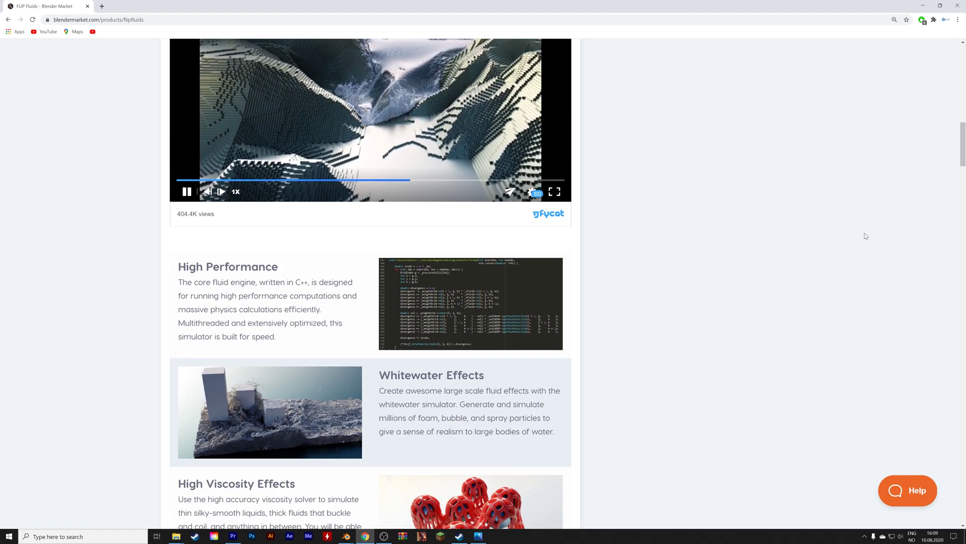
scroll(862, 240, down, 2)
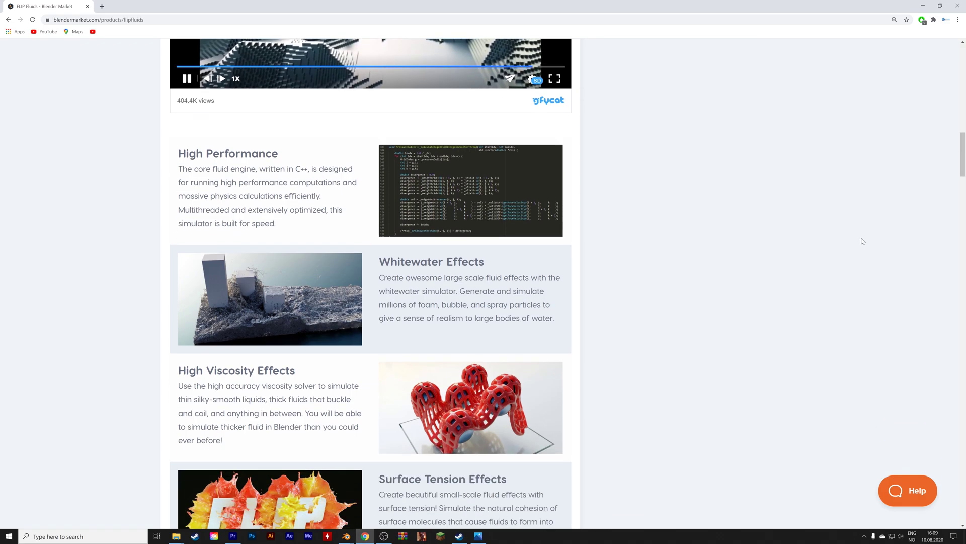
scroll(862, 241, down, 4)
scroll(861, 243, down, 7)
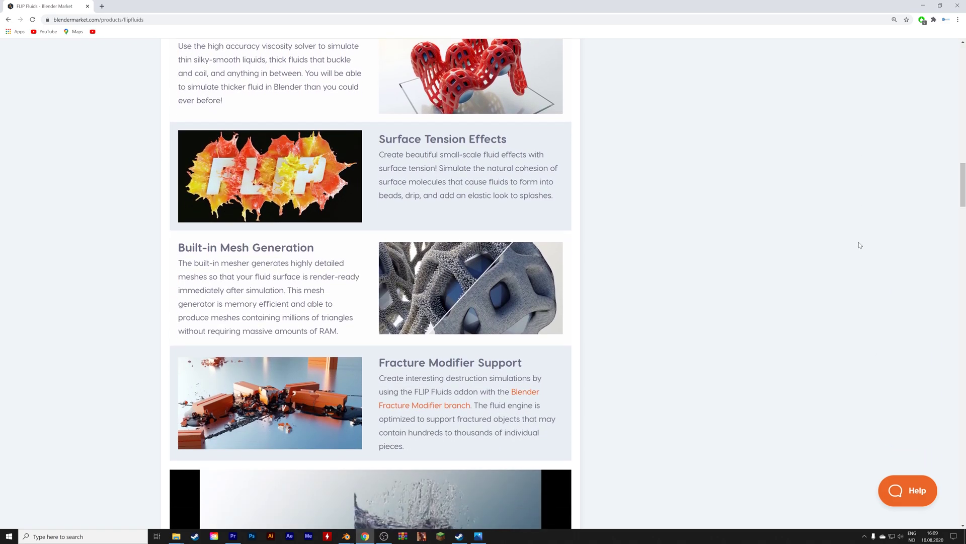